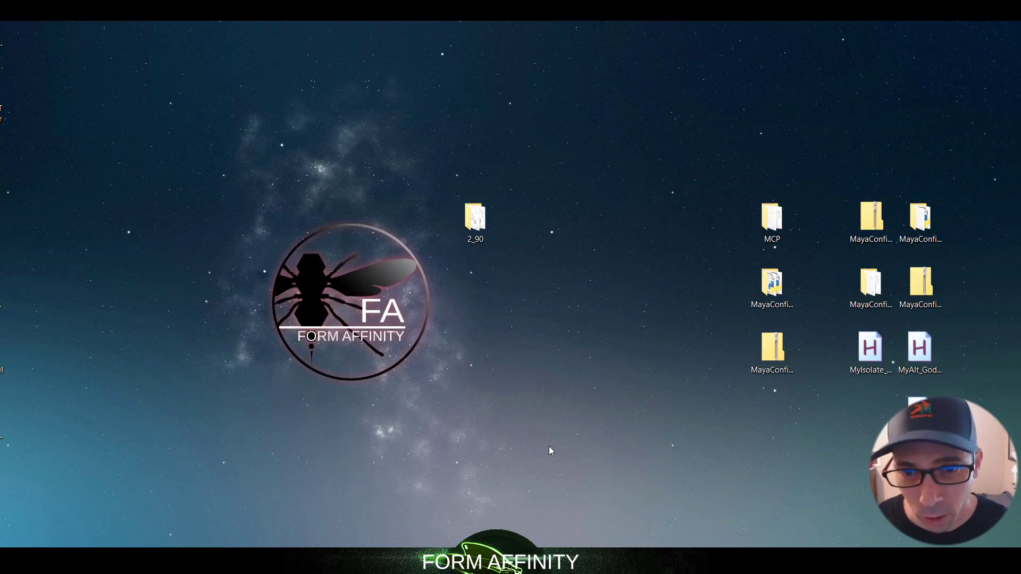
# Step: Browse the 2_90 Blender folder down to 2.90/scripts/startup to locate the config scripts
pyautogui.doubleClick(473, 224)
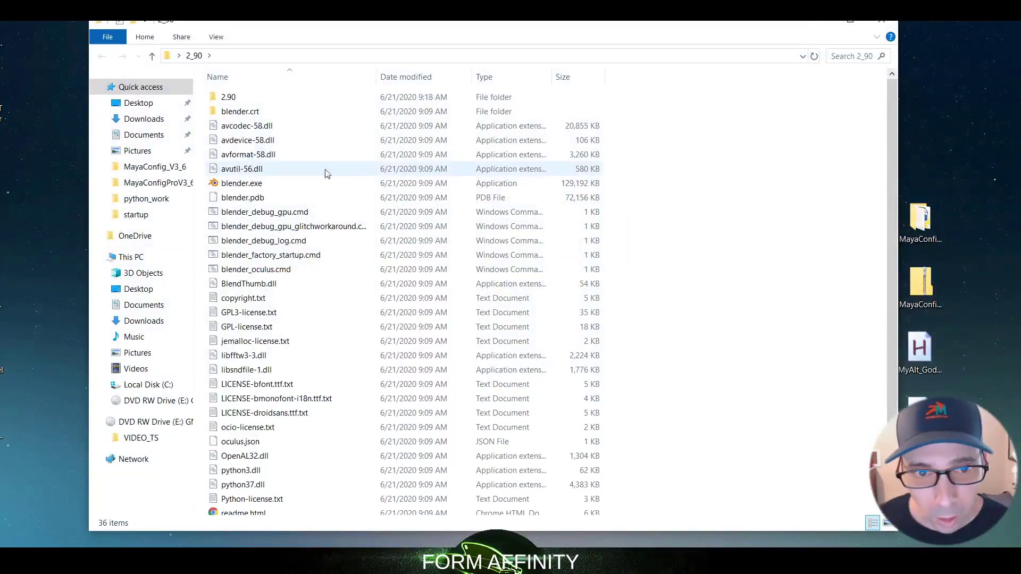
pyautogui.moveTo(558, 30); pyautogui.dragTo(567, 27)
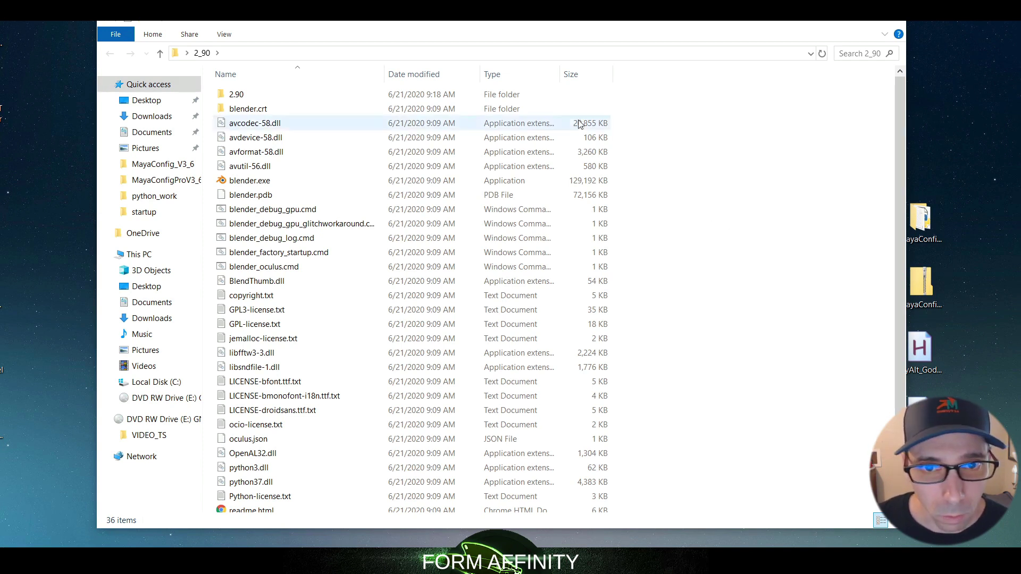
pyautogui.moveTo(458, 31); pyautogui.dragTo(505, 29)
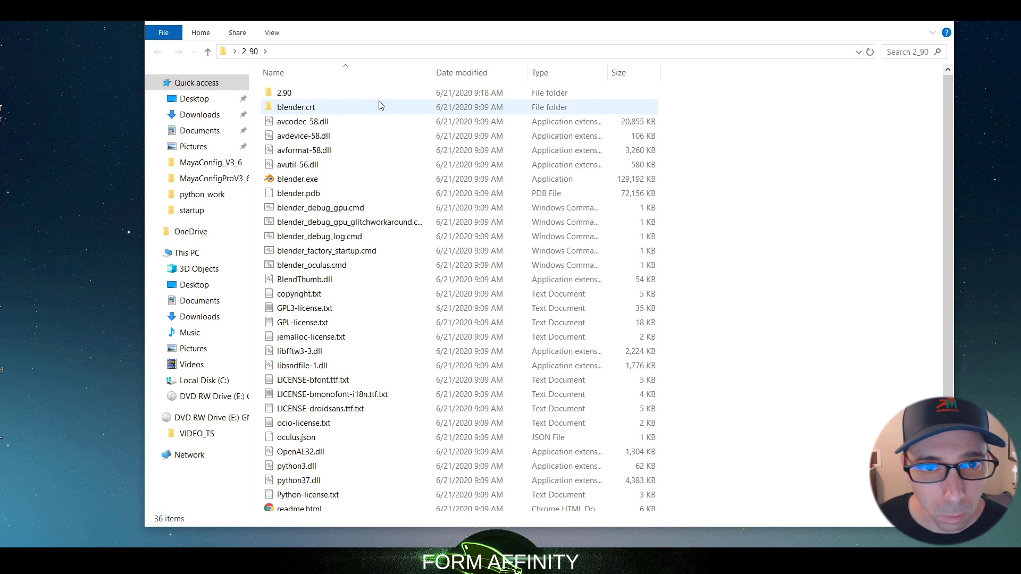
pyautogui.doubleClick(365, 97)
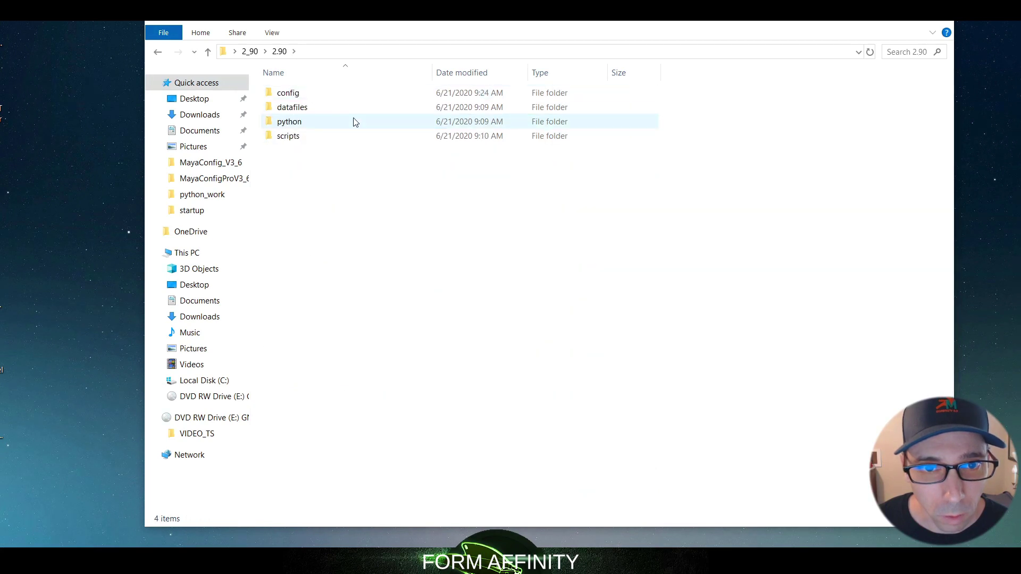
pyautogui.doubleClick(307, 141)
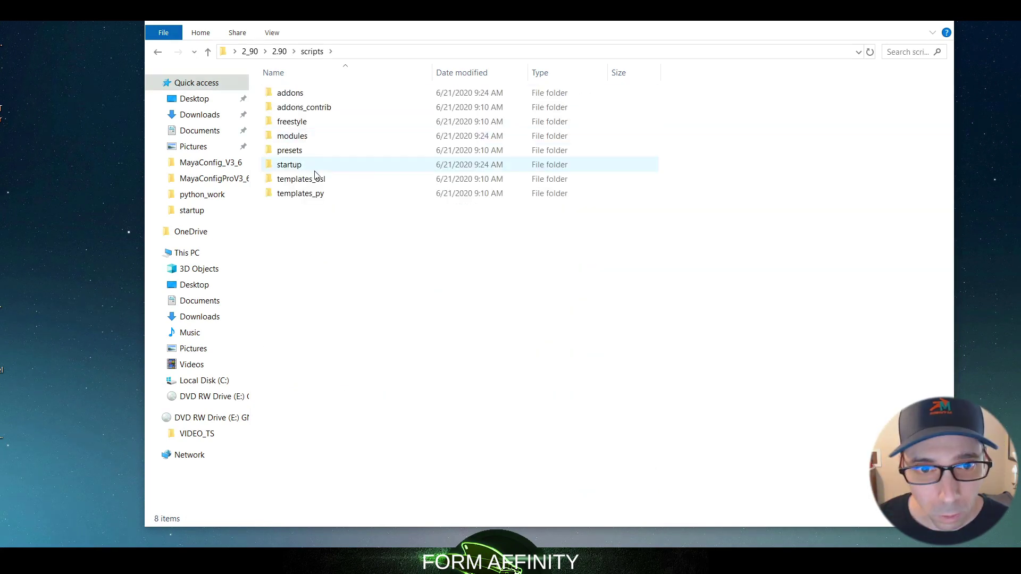
pyautogui.doubleClick(314, 168)
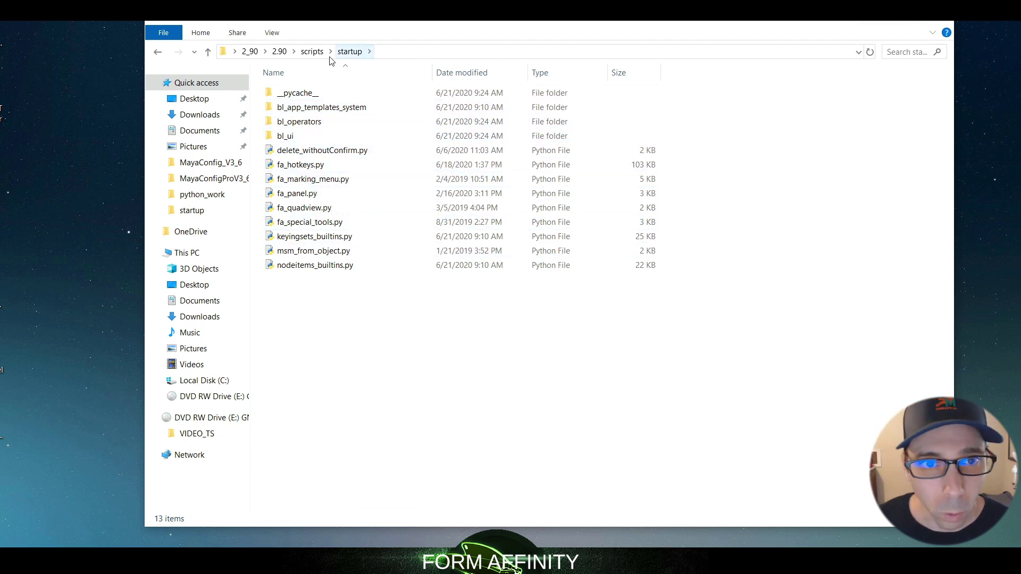
pyautogui.click(250, 52)
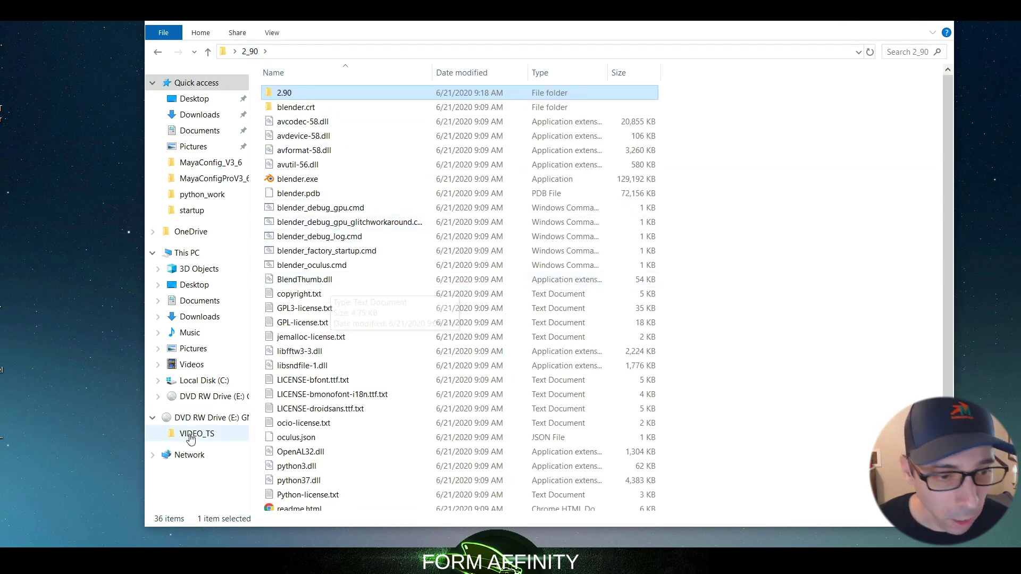
pyautogui.press('super+d')
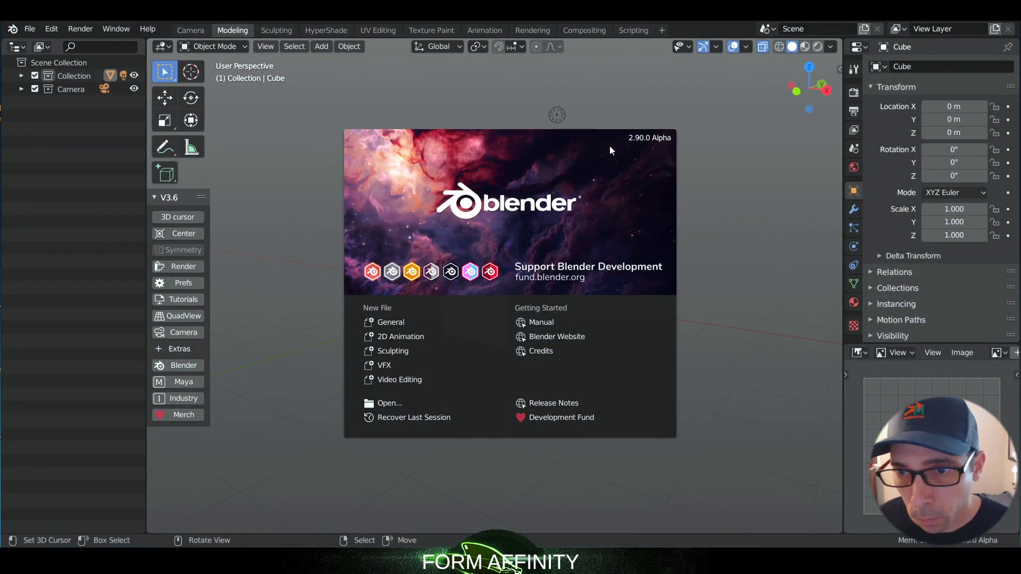
# Step: Dismiss the splash and import the fa_hotkeys.py keymap through Preferences > Keymap
pyautogui.click(299, 220)
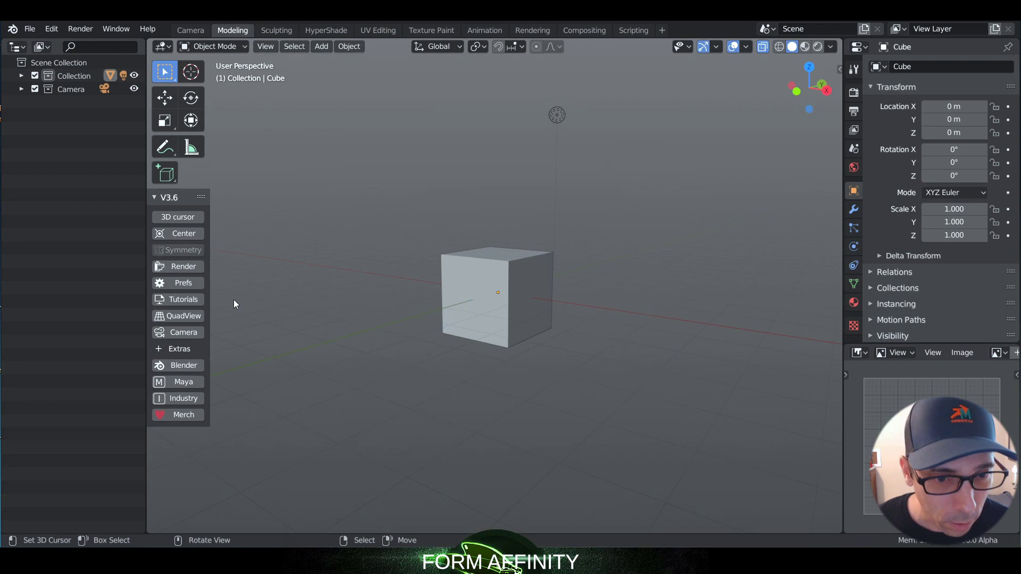
pyautogui.click(196, 285)
pyautogui.moveTo(215, 132); pyautogui.dragTo(485, 120)
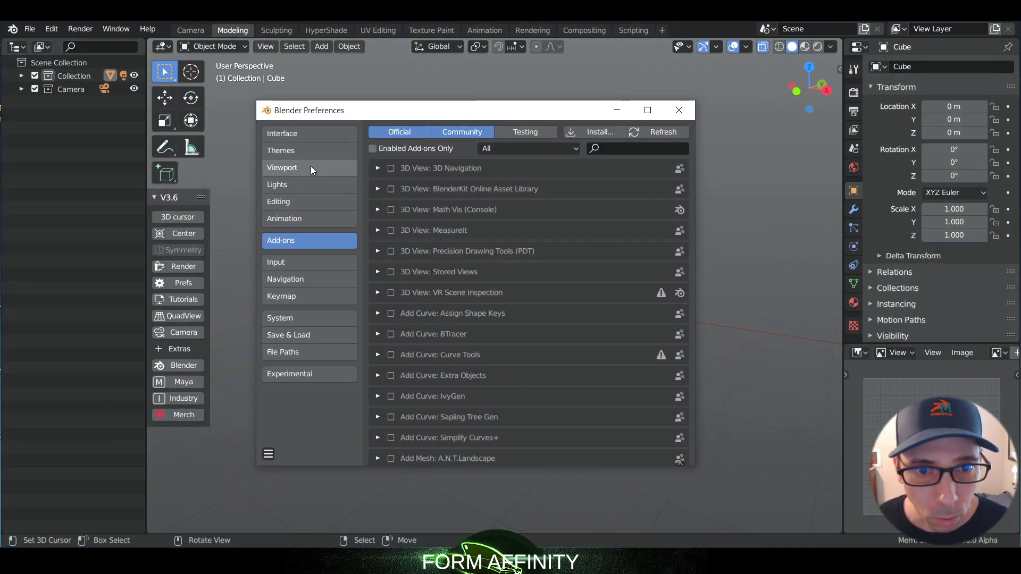
pyautogui.click(311, 298)
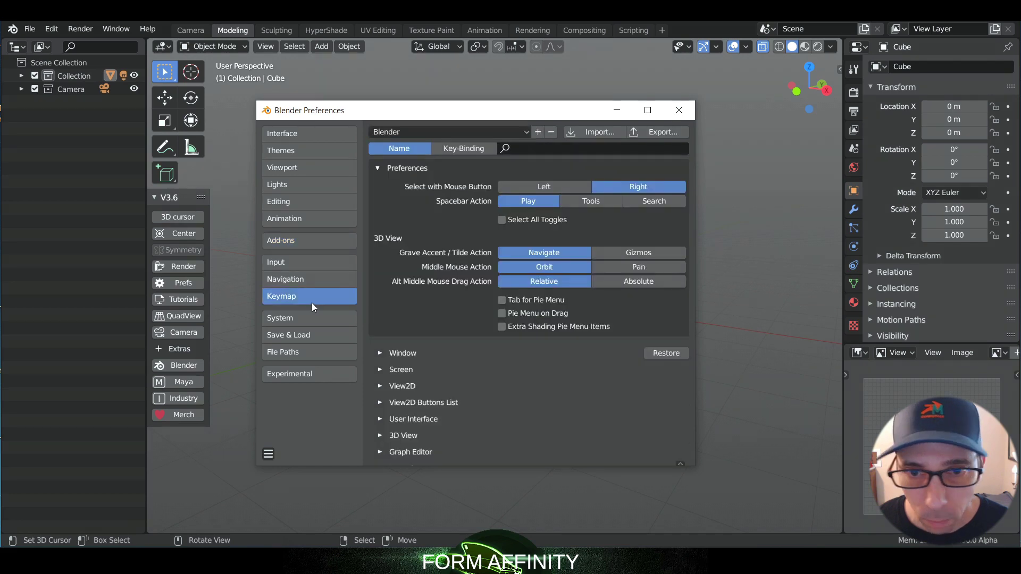
pyautogui.click(593, 132)
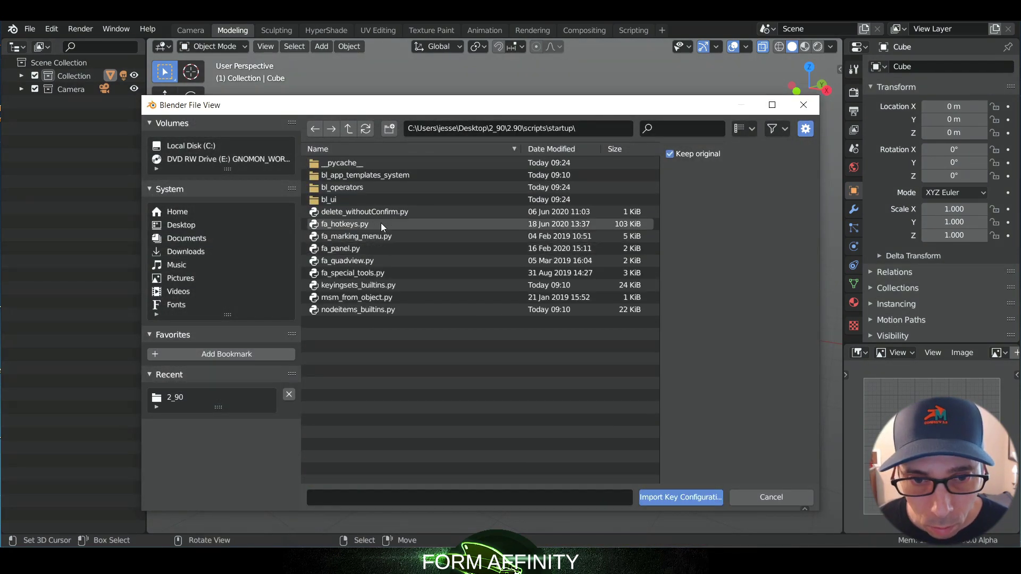
pyautogui.doubleClick(381, 224)
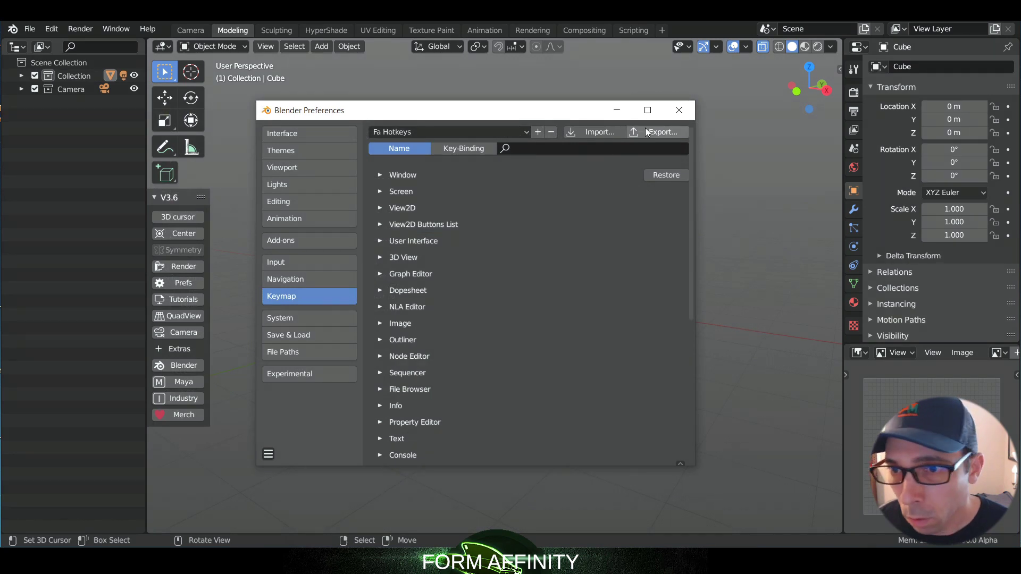
pyautogui.click(675, 113)
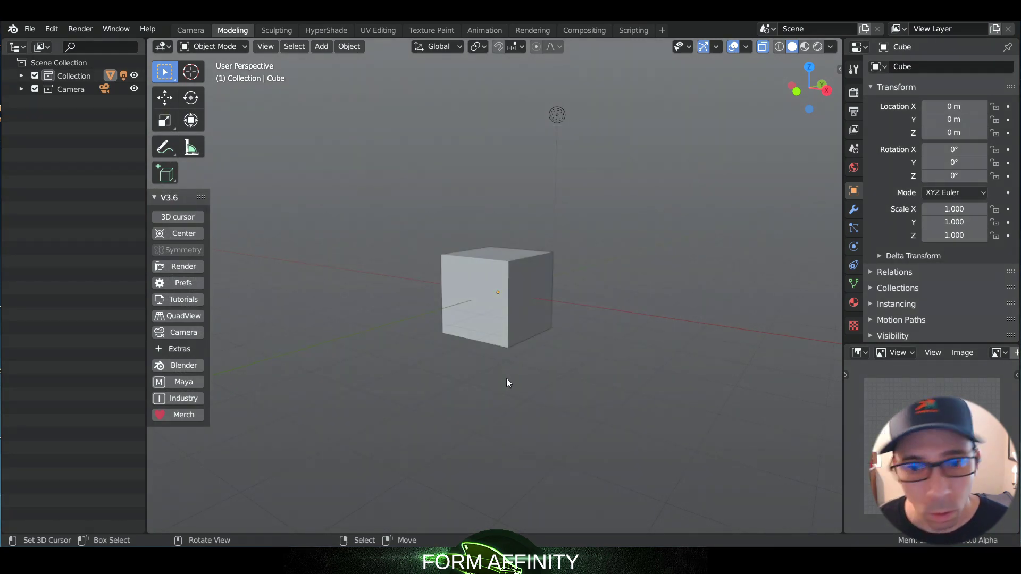
# Step: Select the cube and test the Q, W, E and R tool hotkeys
pyautogui.click(464, 275)
pyautogui.press('w')
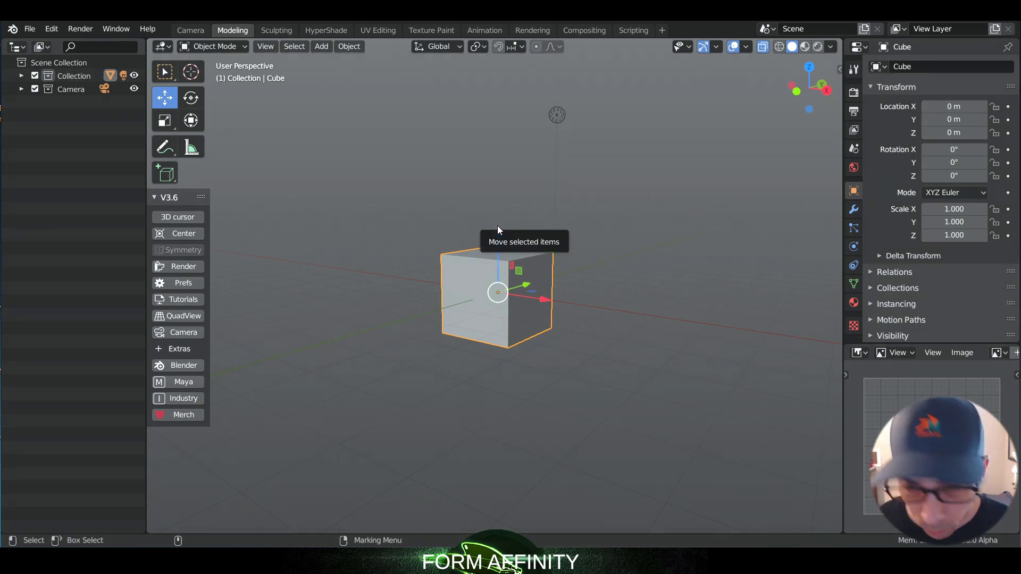
pyautogui.press('e')
pyautogui.press('r')
pyautogui.press('e')
pyautogui.press('q')
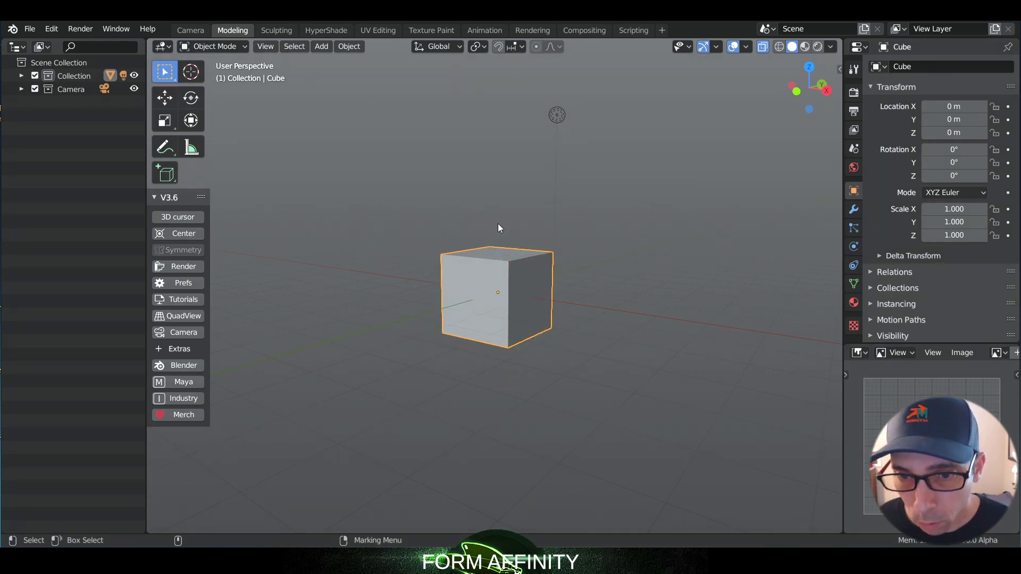
pyautogui.press('w')
pyautogui.press('e')
pyautogui.press('q')
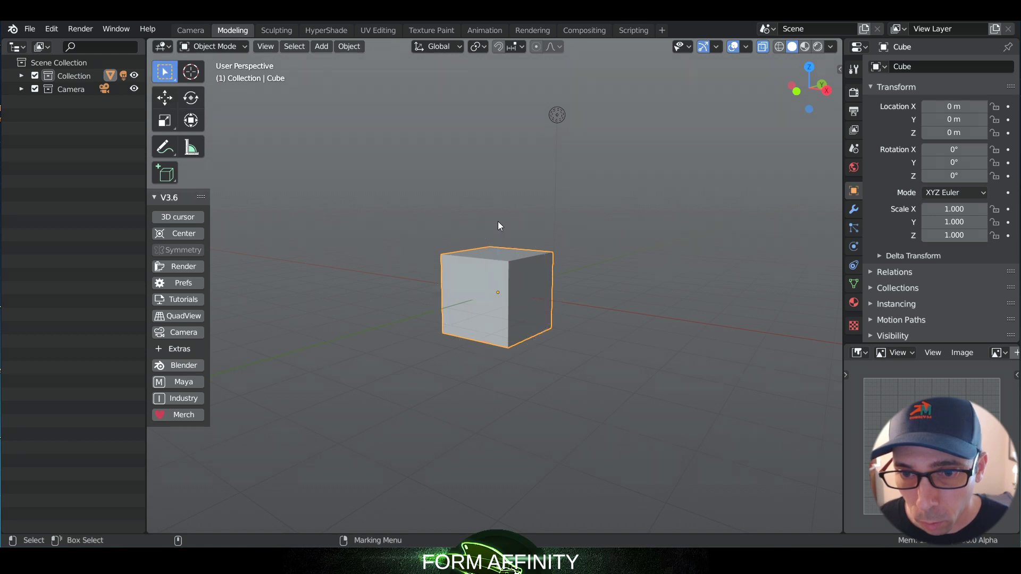
pyautogui.press('w')
pyautogui.press('r')
pyautogui.press('w')
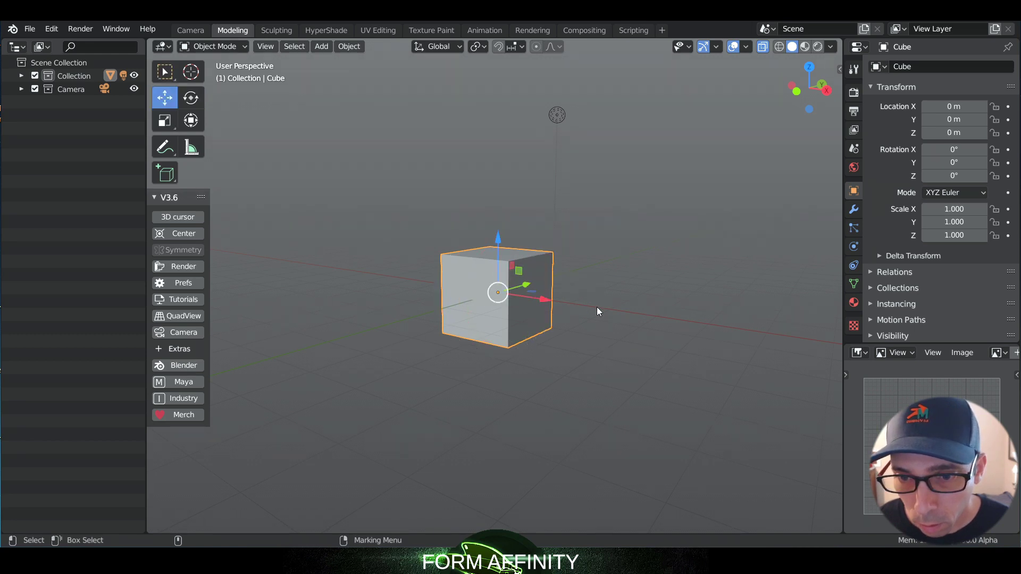
pyautogui.scroll(4, 597, 308)
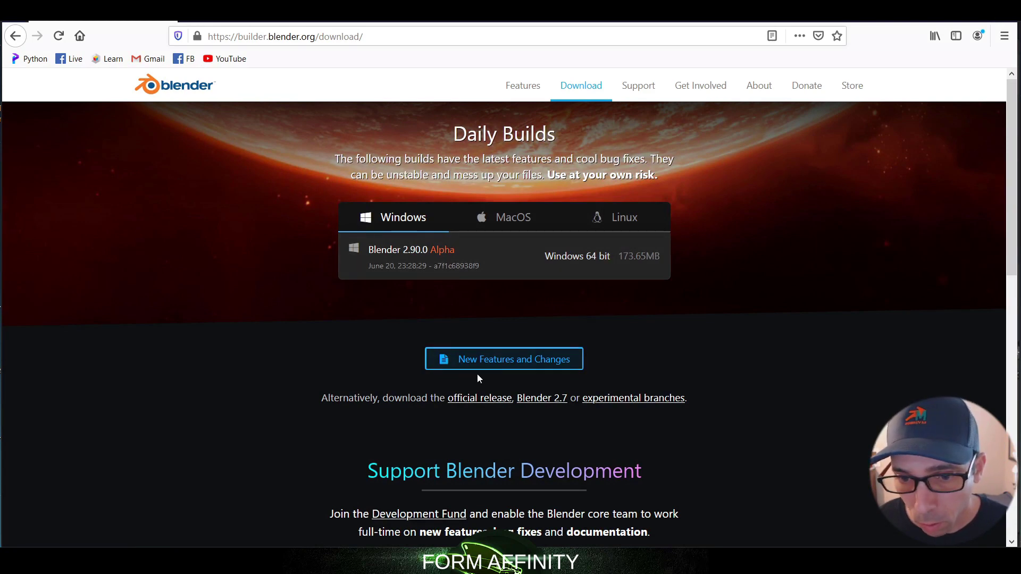
# Step: Open the Blender 2.90 release notes from the new features page
pyautogui.click(506, 363)
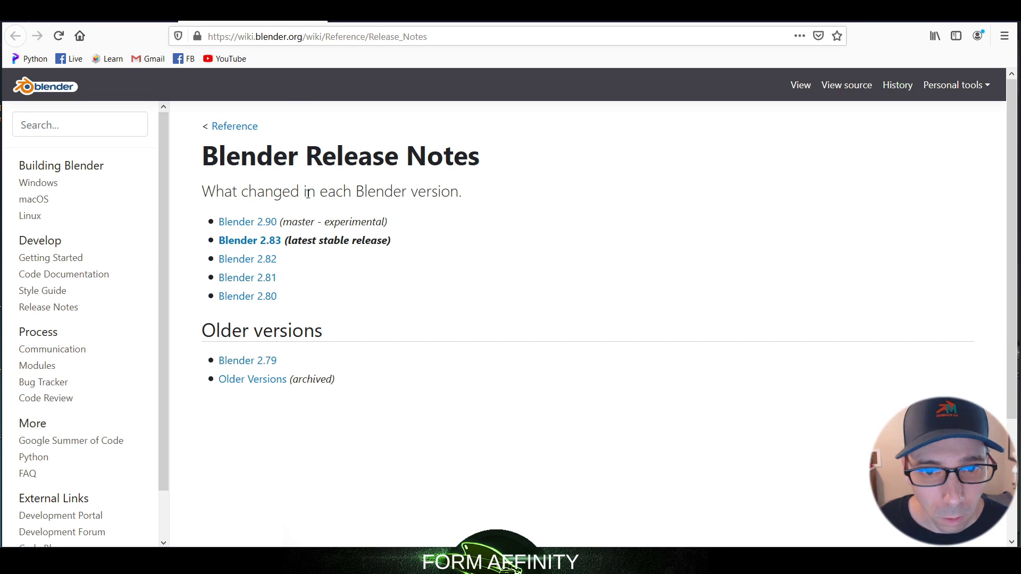
pyautogui.click(260, 222)
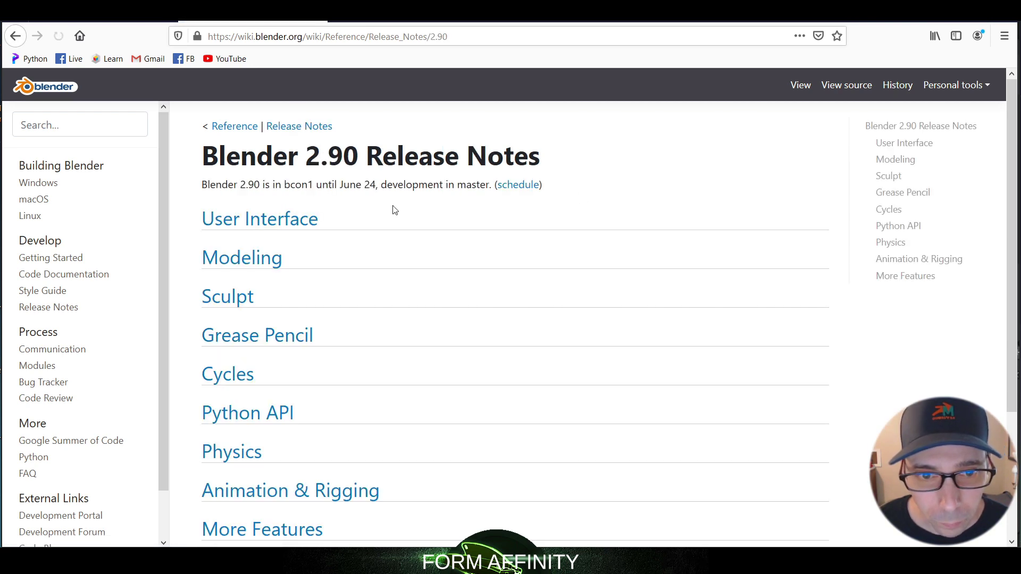
pyautogui.scroll(-3, 454, 175)
pyautogui.scroll(3, 387, 201)
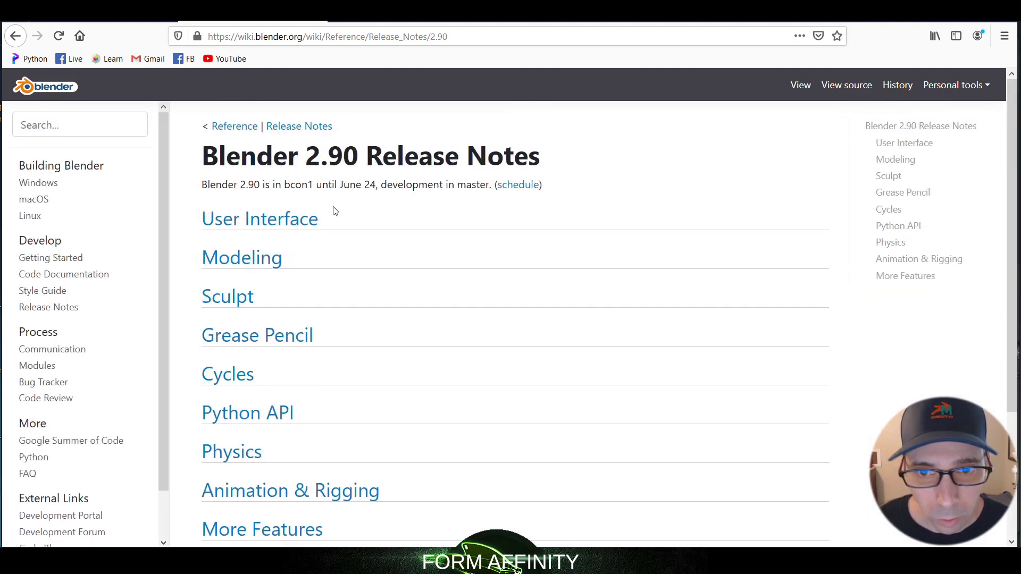
# Step: Read through the 2.90 User Interface release notes
pyautogui.click(289, 222)
pyautogui.scroll(-2, 292, 226)
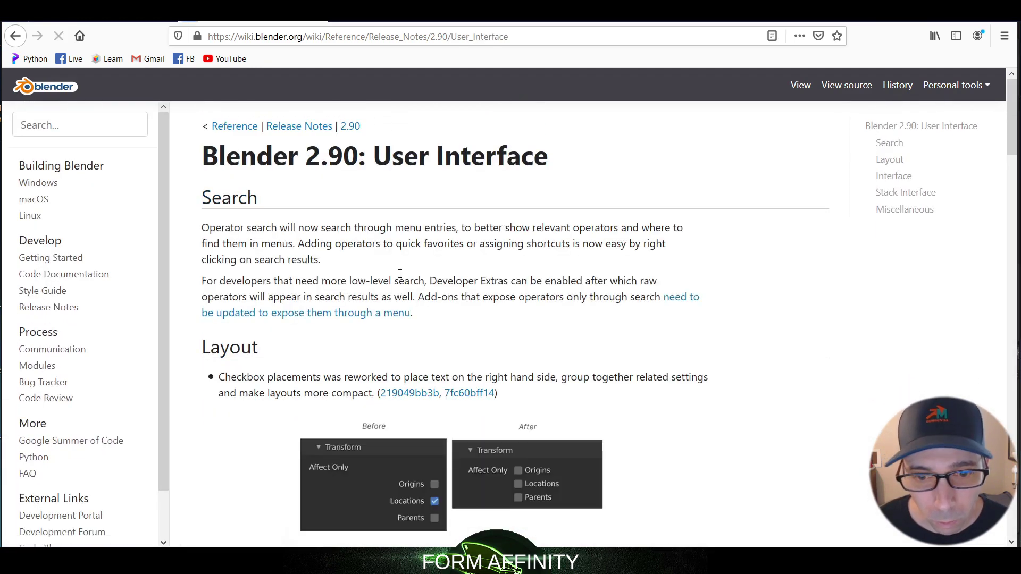
pyautogui.scroll(-2, 401, 276)
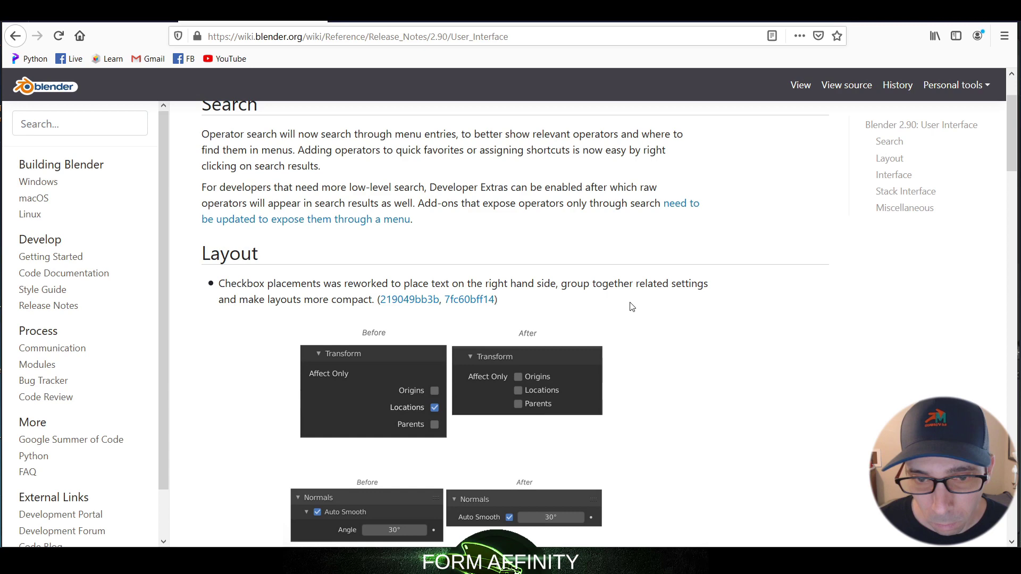
pyautogui.scroll(-2, 601, 304)
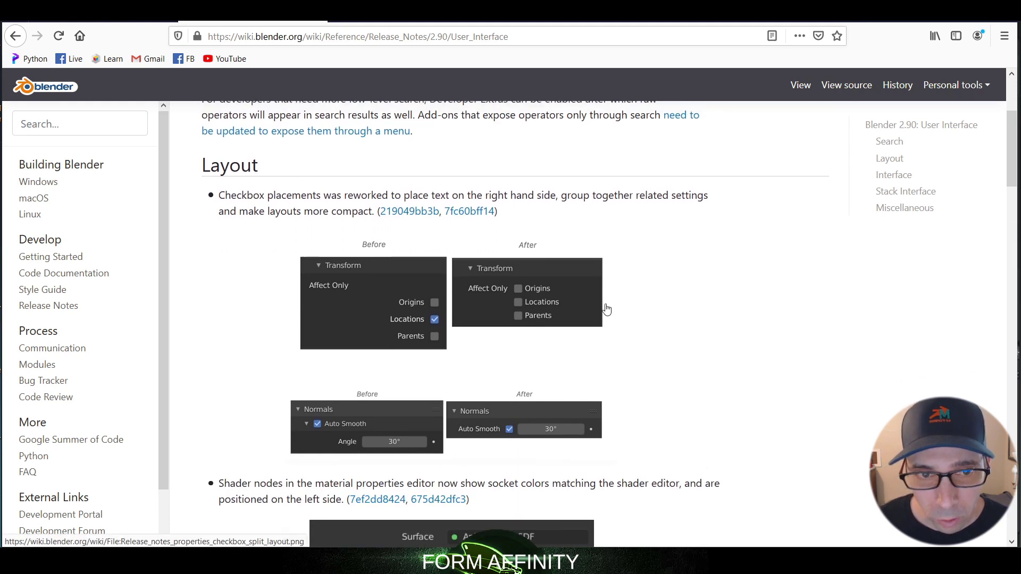
pyautogui.scroll(4, 479, 319)
pyautogui.scroll(-5, 371, 344)
pyautogui.scroll(2, 351, 355)
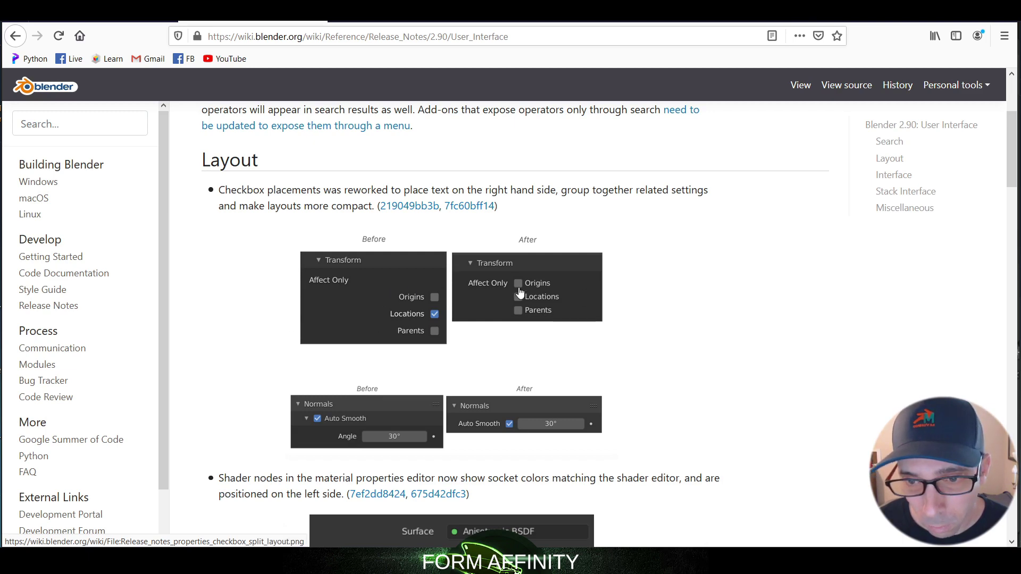
pyautogui.scroll(-3, 644, 310)
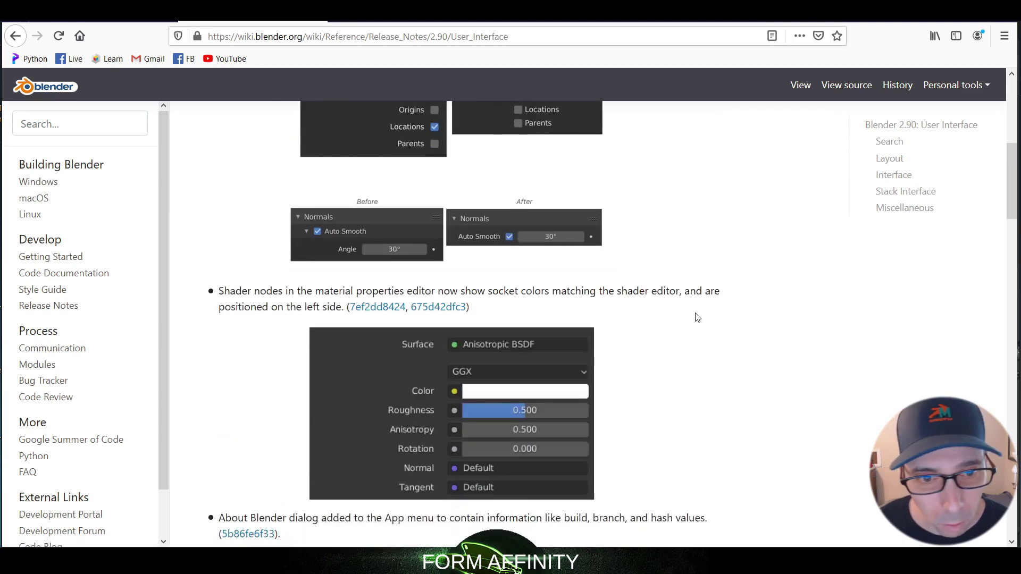
pyautogui.scroll(2, 697, 317)
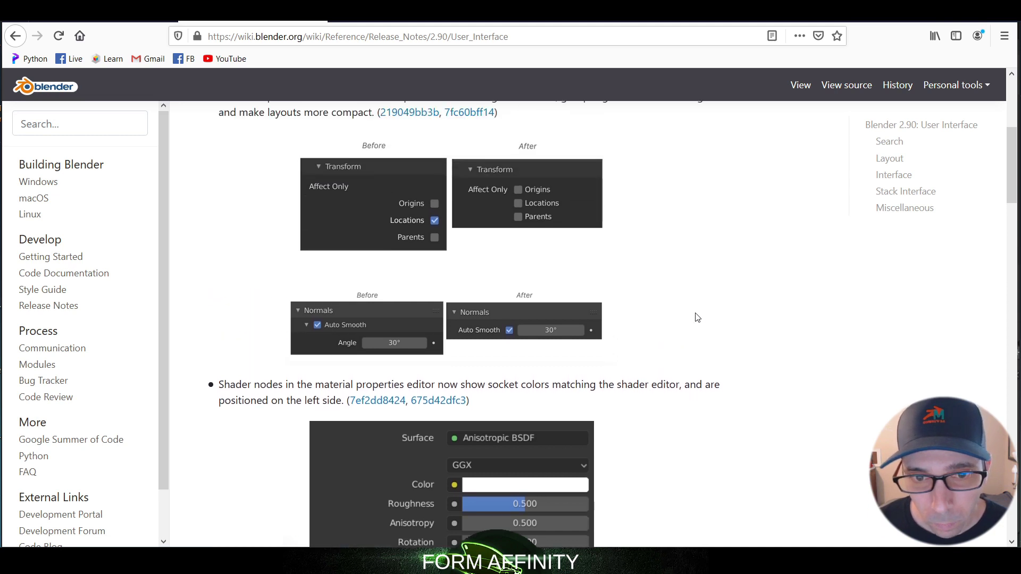
pyautogui.scroll(-3, 697, 318)
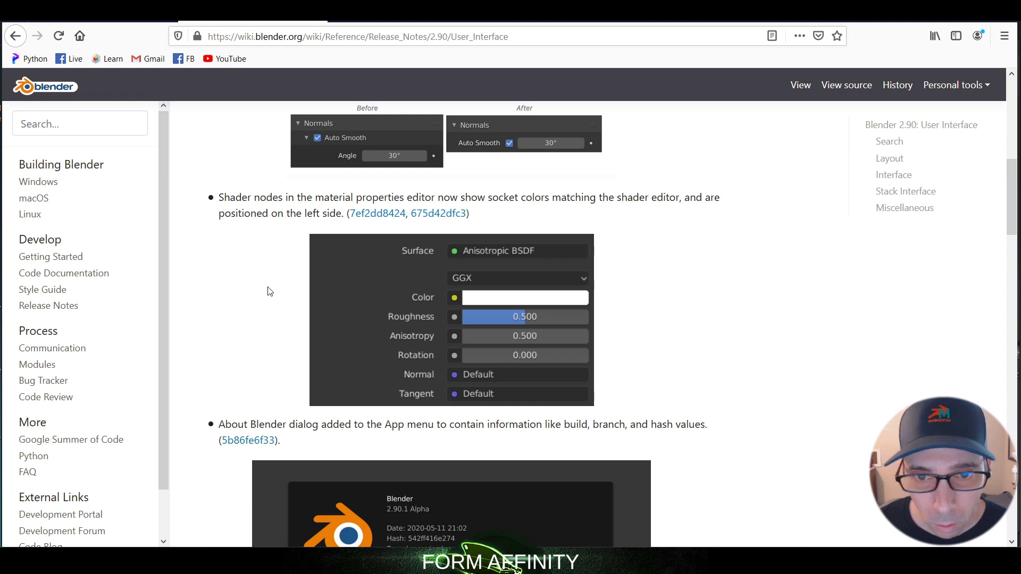
pyautogui.scroll(-3, 268, 290)
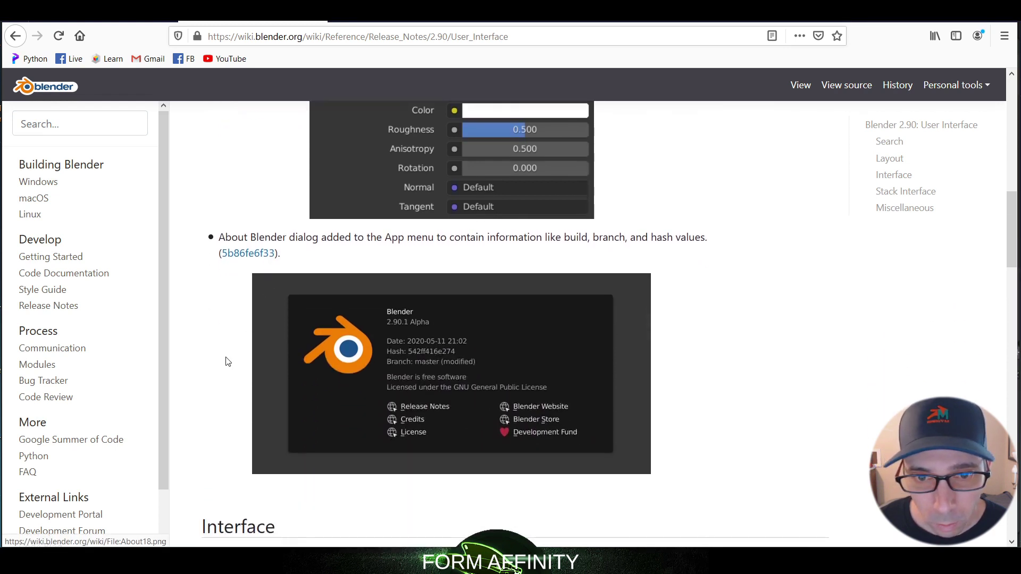
pyautogui.scroll(-6, 227, 362)
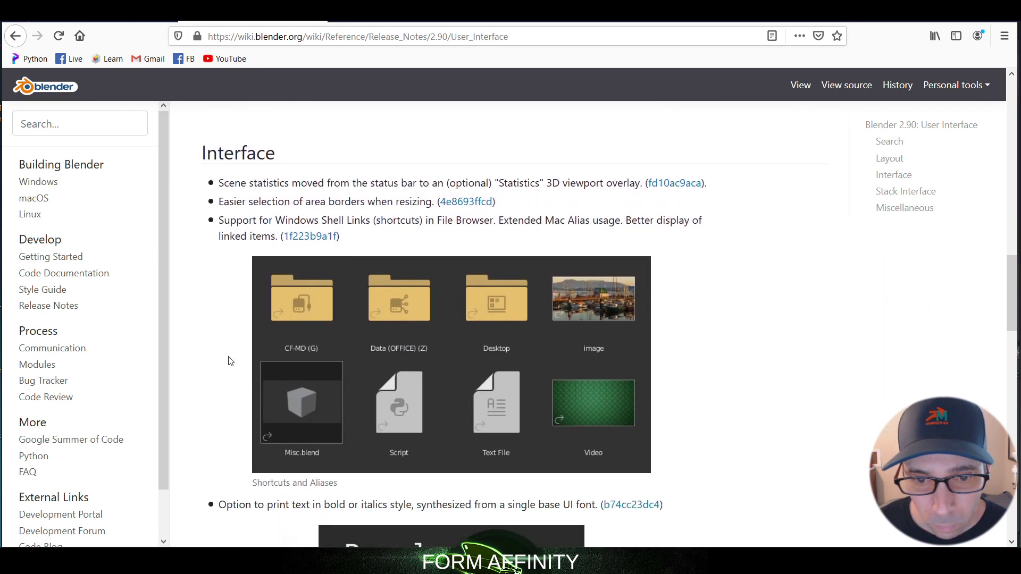
pyautogui.scroll(-8, 500, 251)
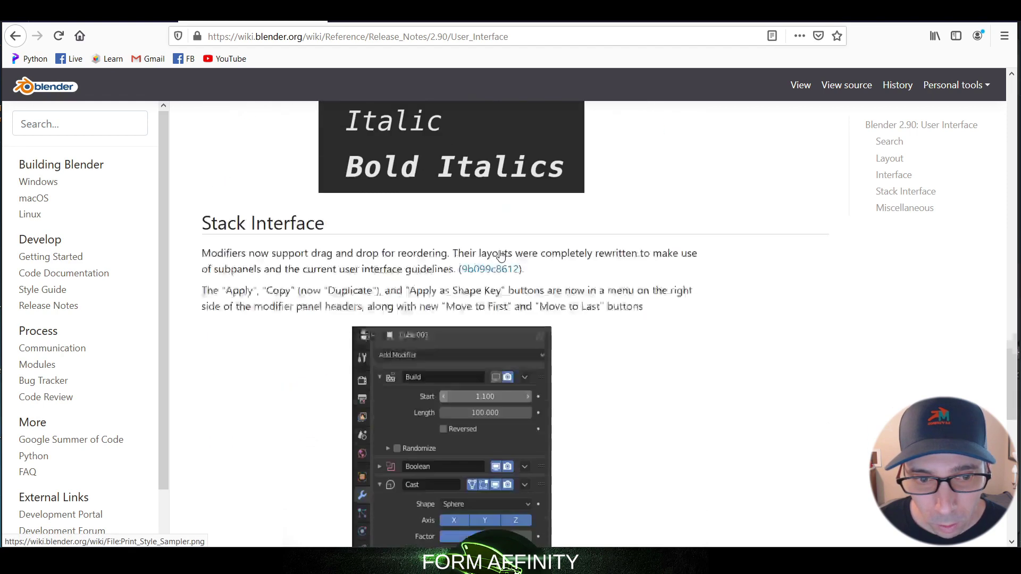
pyautogui.scroll(2, 610, 246)
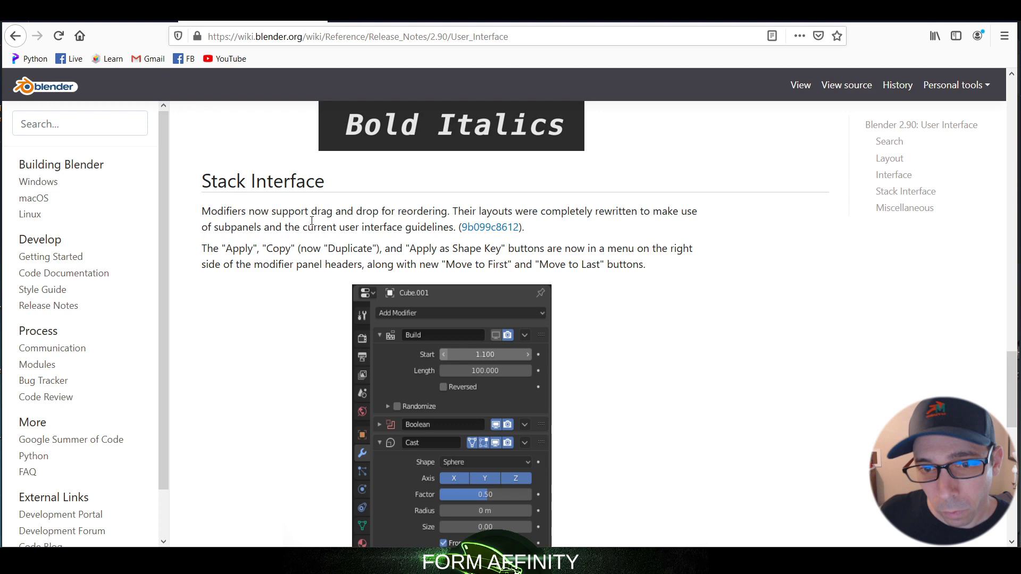
pyautogui.scroll(-2, 327, 242)
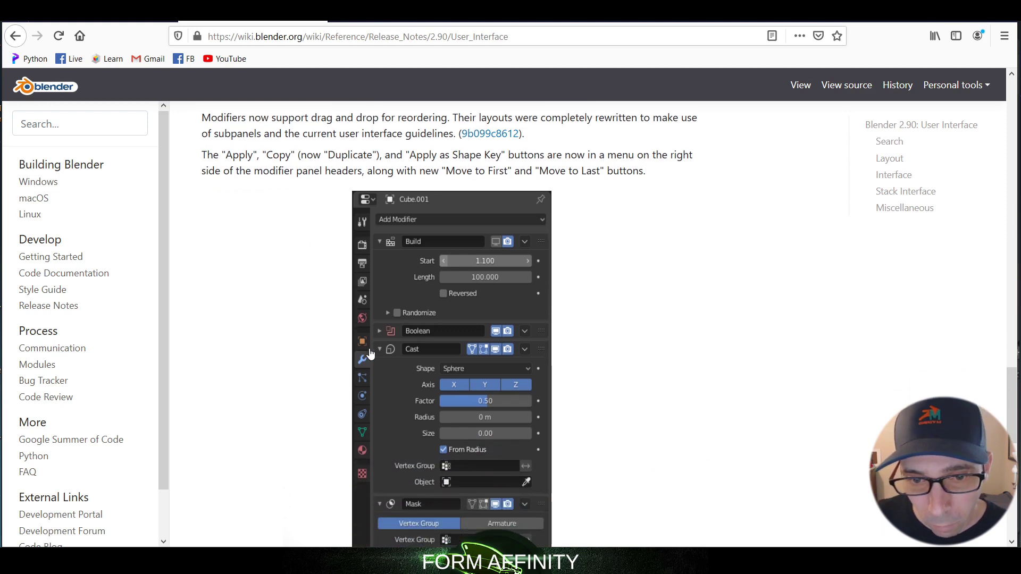
pyautogui.scroll(-6, 301, 277)
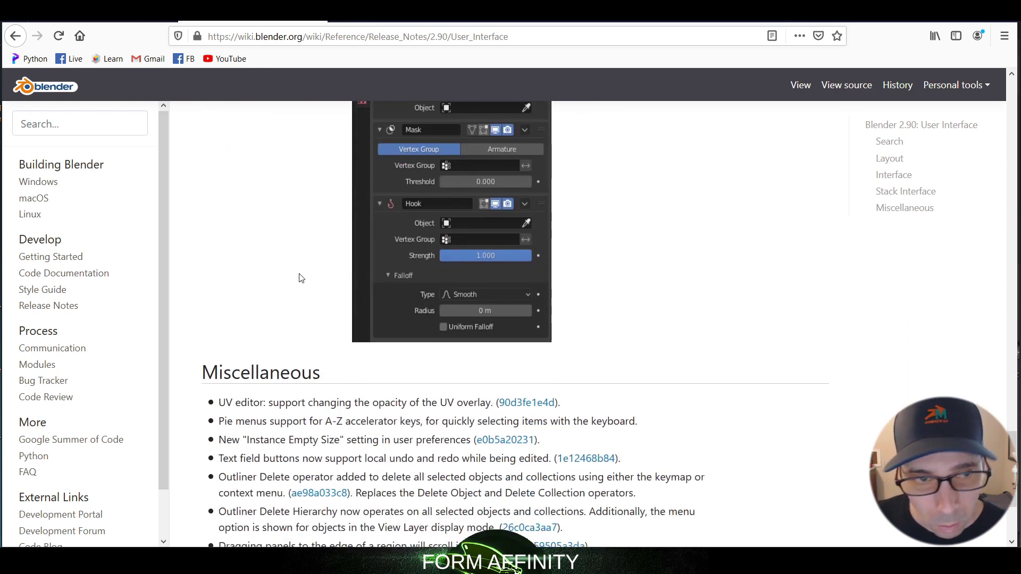
pyautogui.scroll(10, 301, 278)
# Step: Read the 2.90 Modeling release notes and return to the index
pyautogui.click(15, 36)
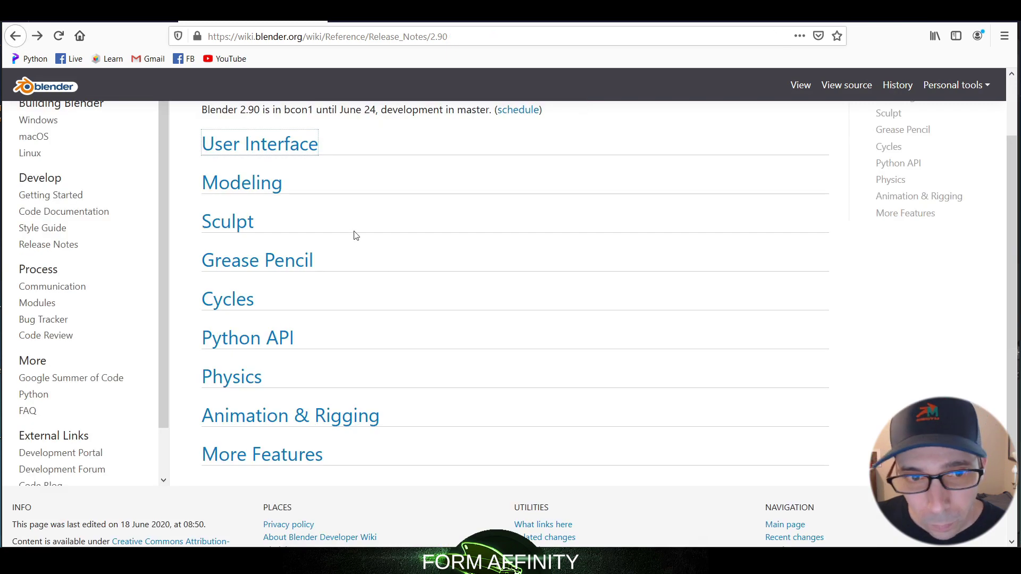
pyautogui.click(277, 185)
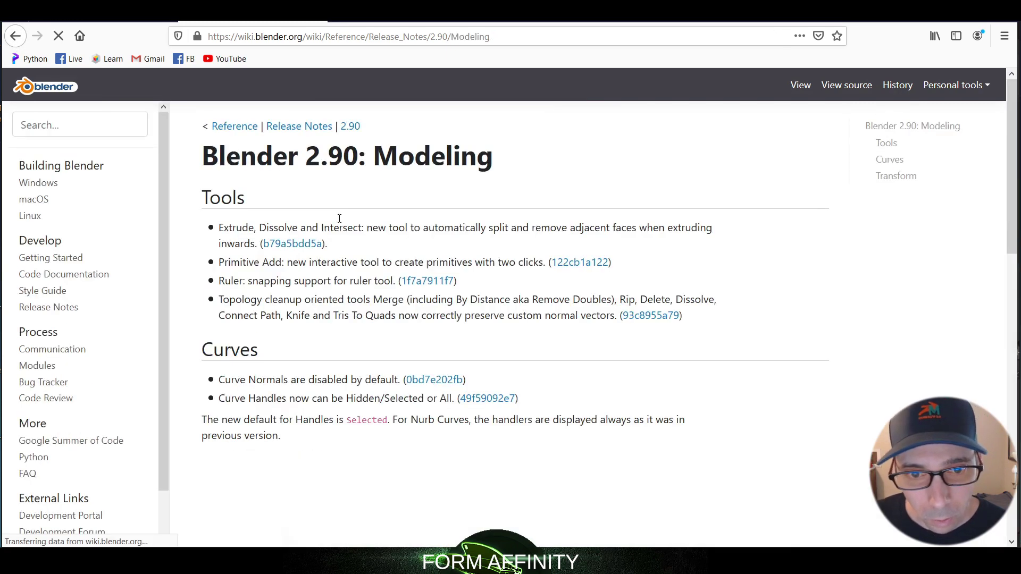
pyautogui.scroll(-10, 340, 218)
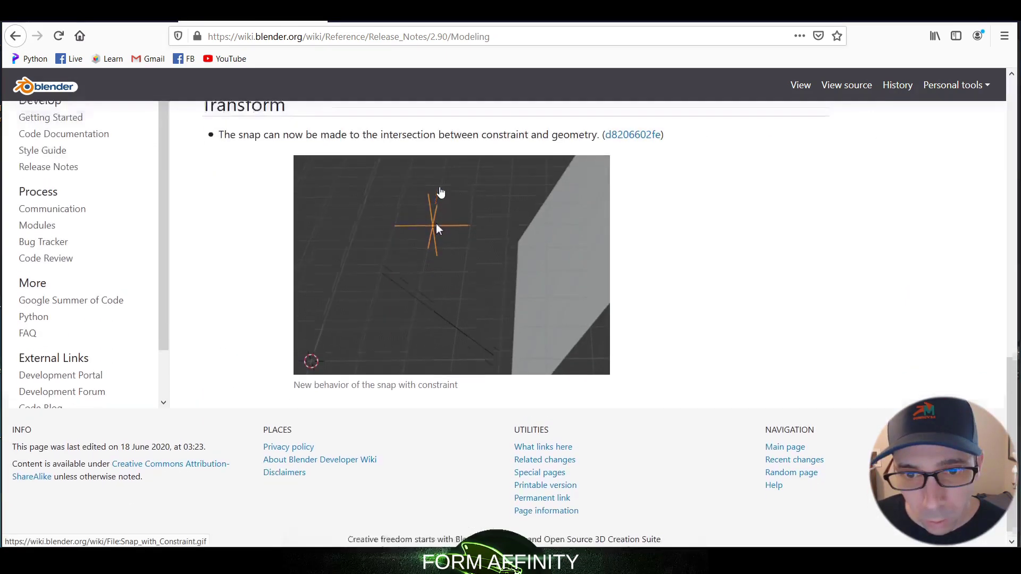
pyautogui.scroll(6, 439, 193)
pyautogui.scroll(-3, 438, 194)
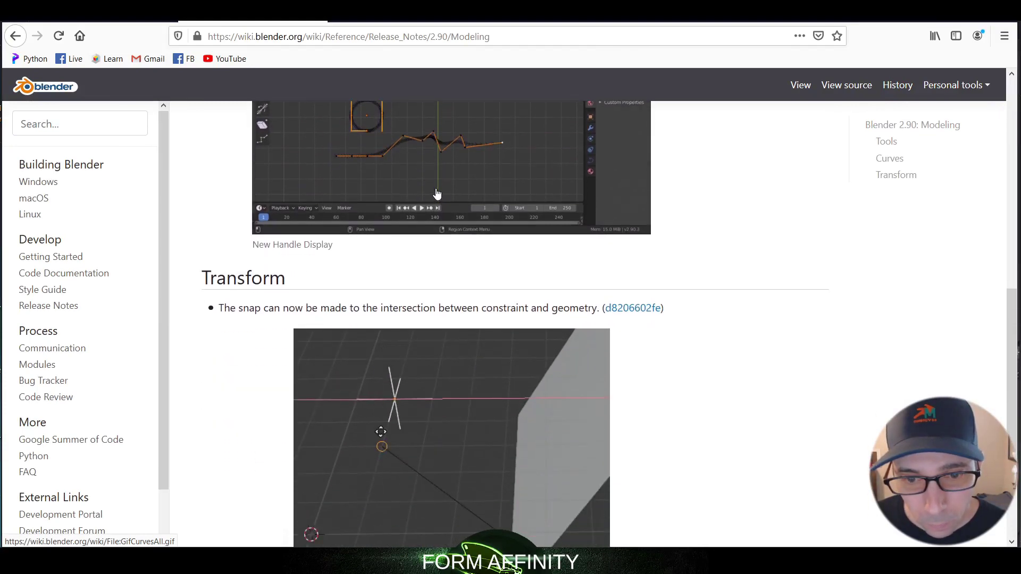
pyautogui.click(24, 40)
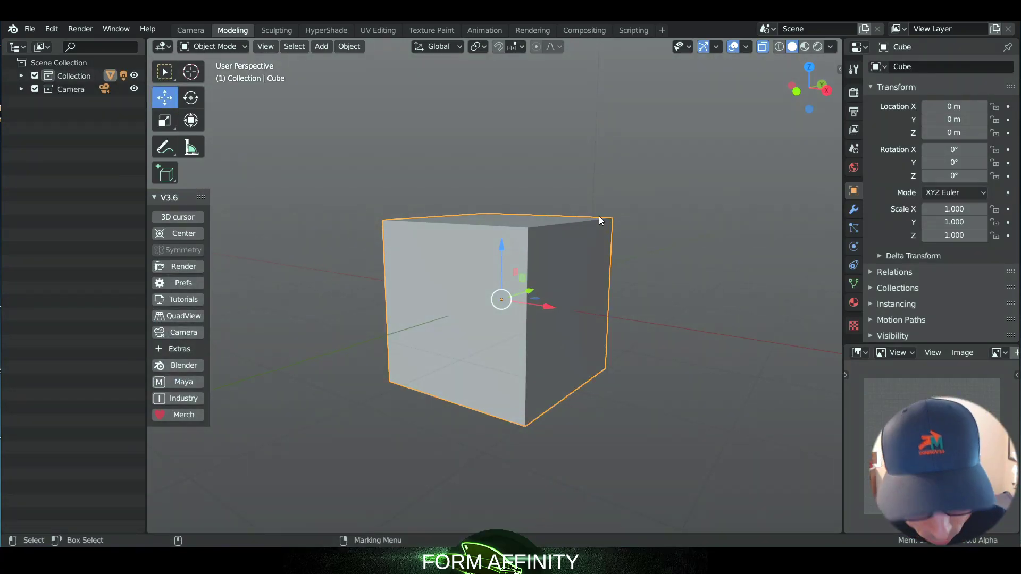
pyautogui.press('w')
pyautogui.rightClick(492, 242)
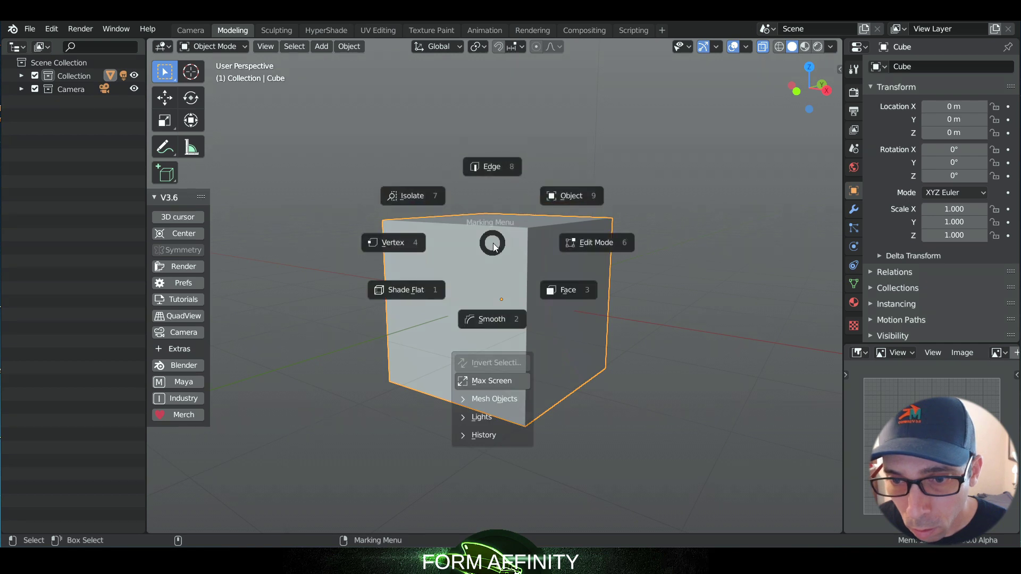
pyautogui.click(541, 288)
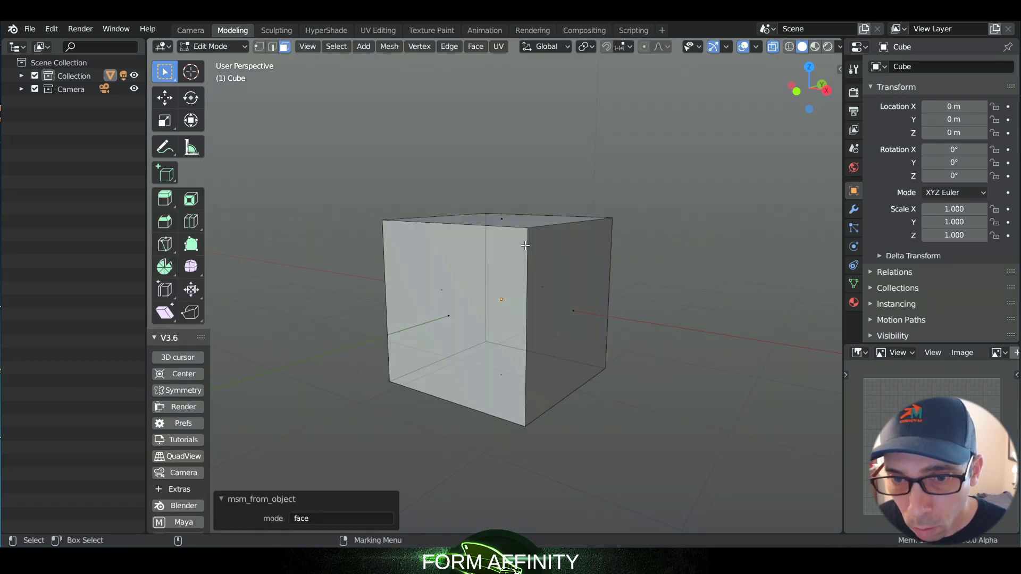
pyautogui.click(500, 220)
pyautogui.press('e')
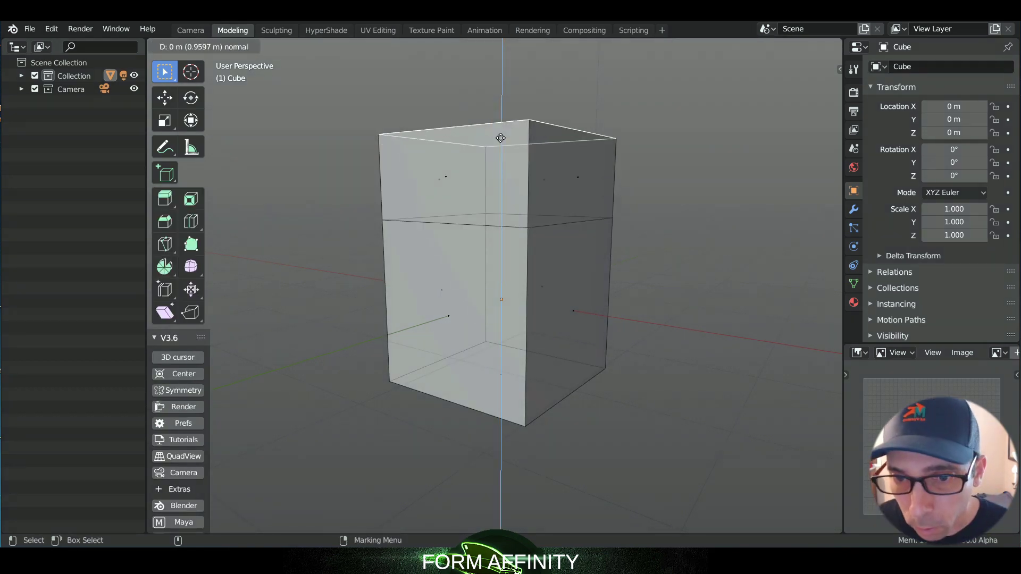
pyautogui.click(499, 137)
pyautogui.moveTo(499, 136)
pyautogui.mouseDown(button='middle')
pyautogui.moveTo(551, 148)
pyautogui.moveTo(499, 146)
pyautogui.moveTo(518, 134)
pyautogui.mouseUp(button='middle')
pyautogui.hotkey('ctrl', 'z')
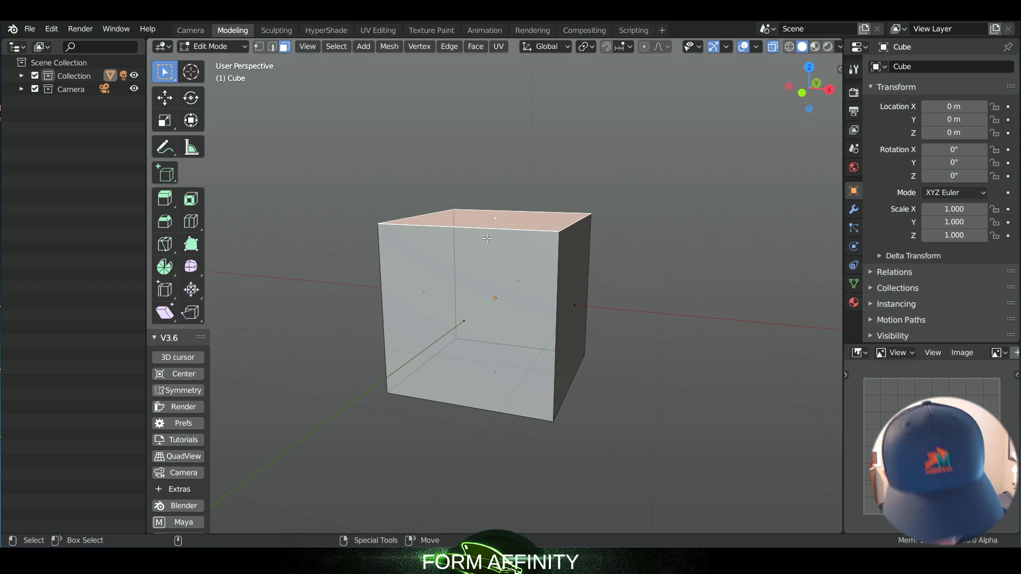
pyautogui.hotkey('shift', 's')
pyautogui.press('Escape')
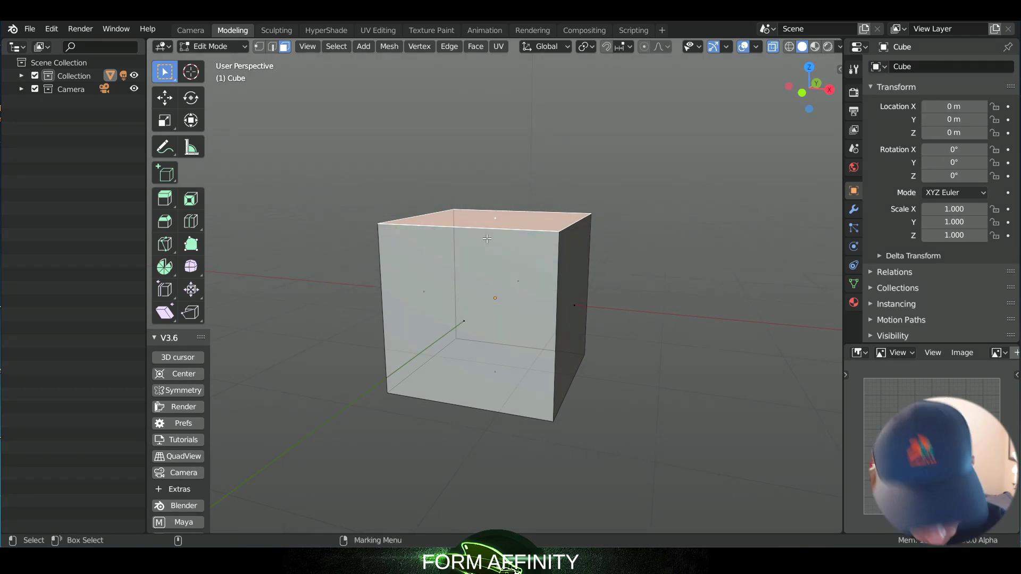
pyautogui.press('`')
pyautogui.press('Escape')
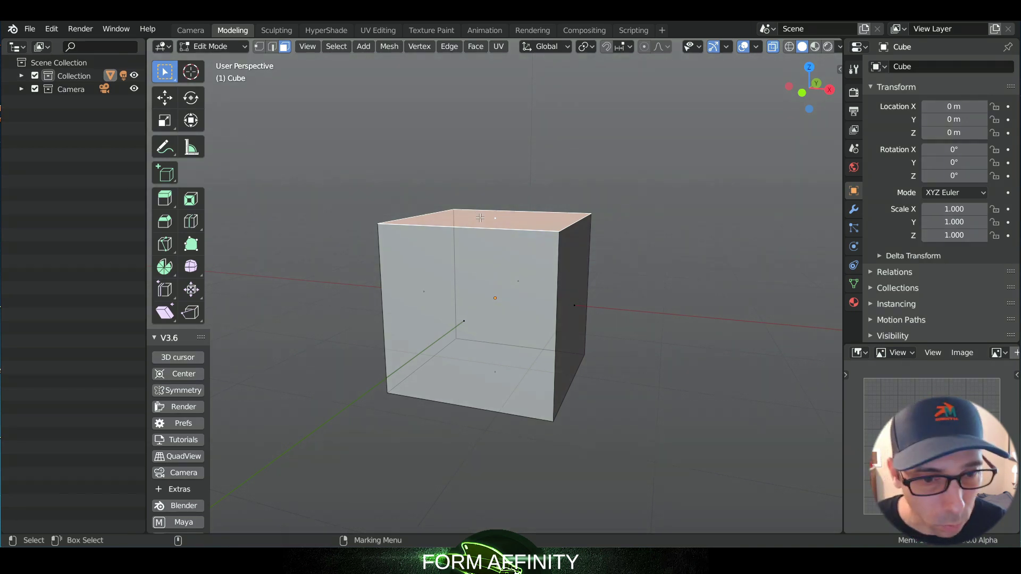
pyautogui.hotkey('ctrl', 'Tab')
pyautogui.click(484, 187)
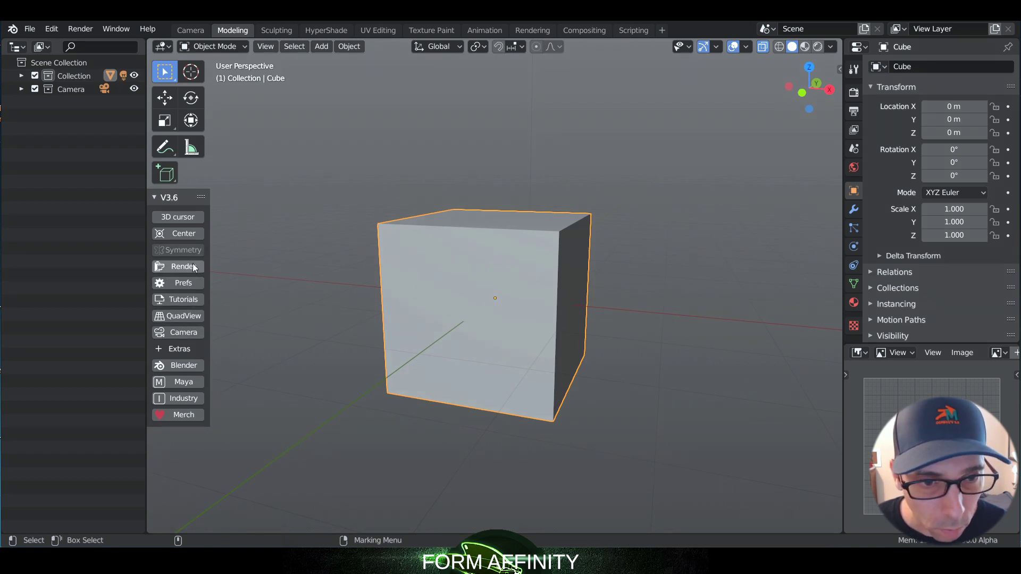
# Step: Toggle the 3D cursor display, then add two Bevel modifiers to the cube
pyautogui.click(190, 216)
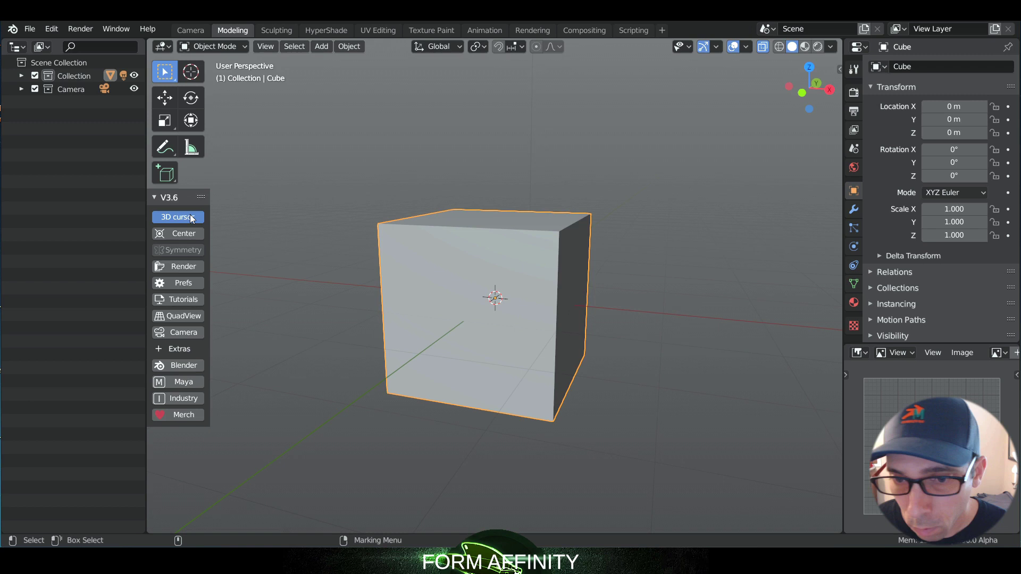
pyautogui.click(190, 215)
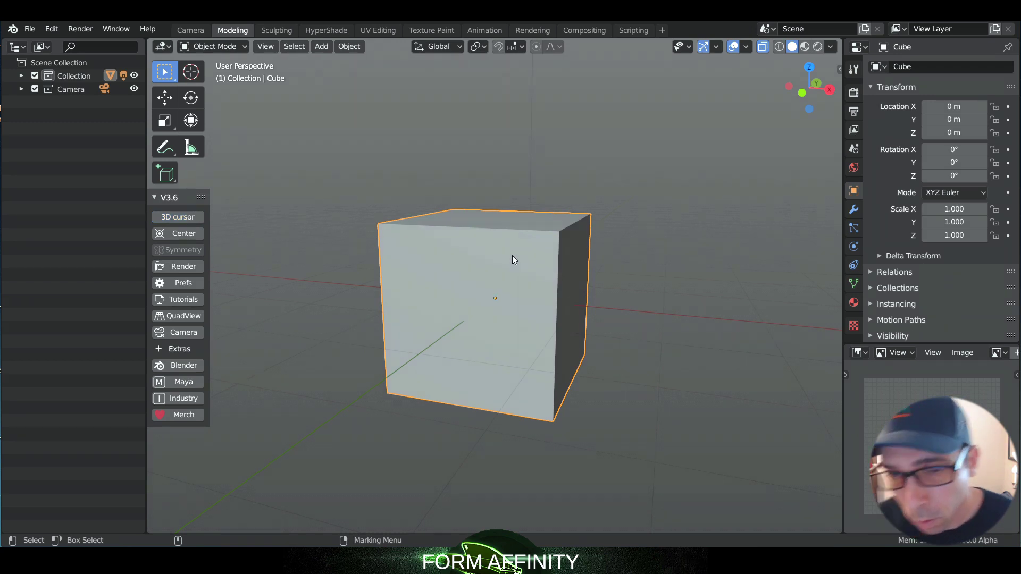
pyautogui.click(854, 209)
pyautogui.click(932, 70)
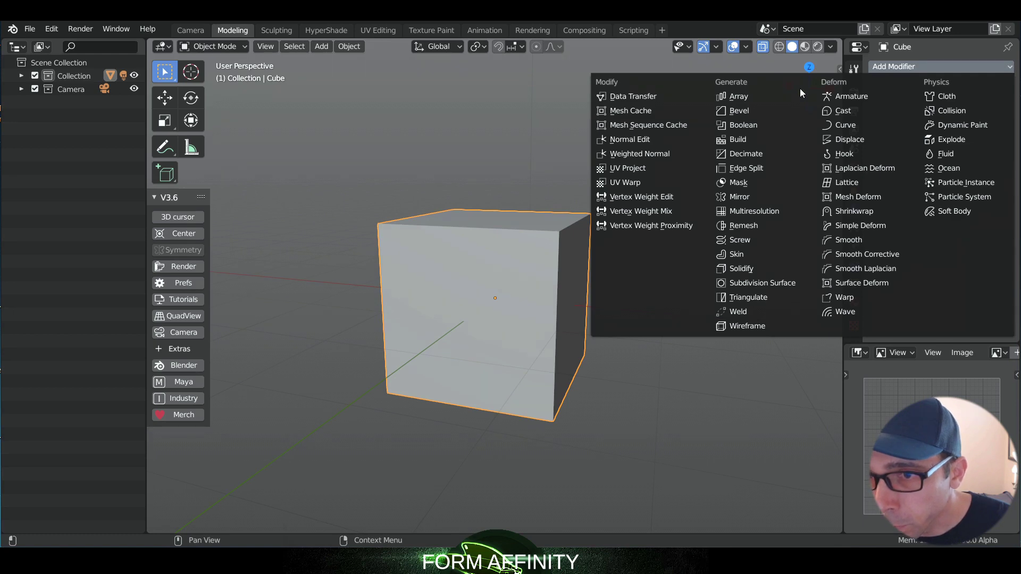
pyautogui.click(746, 110)
pyautogui.click(897, 65)
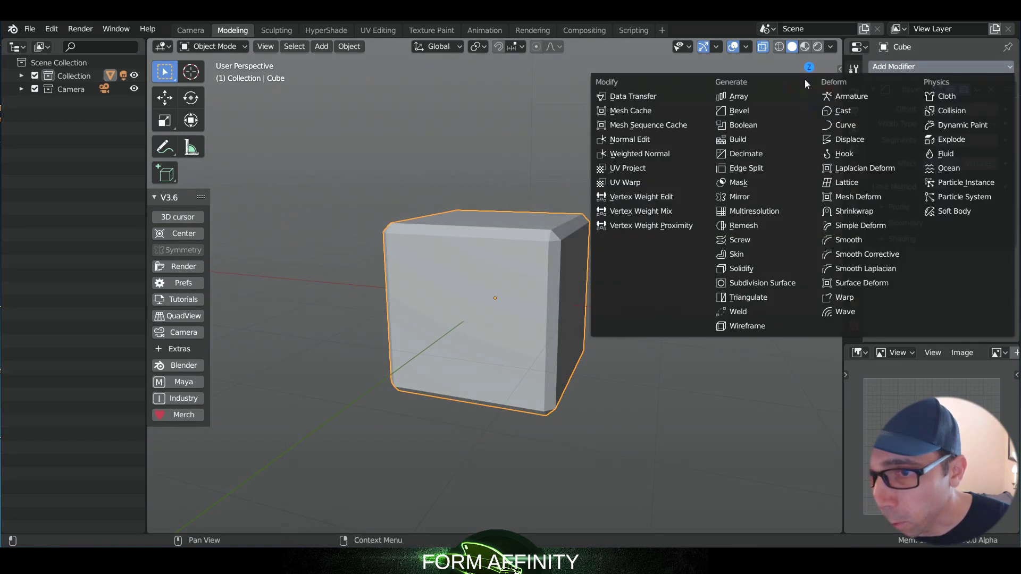
pyautogui.click(755, 113)
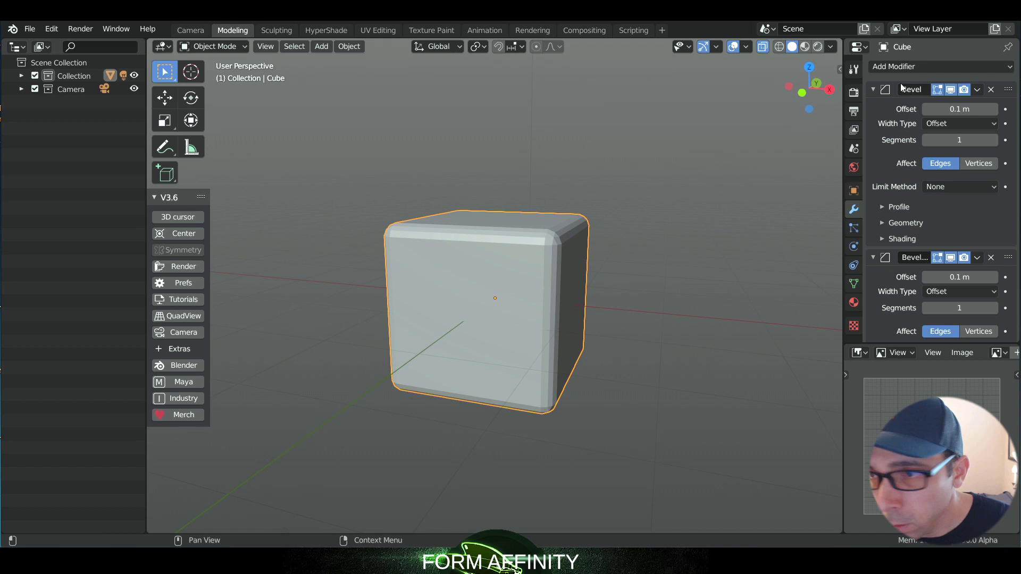
# Step: Collapse both Bevel panels and add a collapsed Subdivision Surface modifier
pyautogui.click(874, 90)
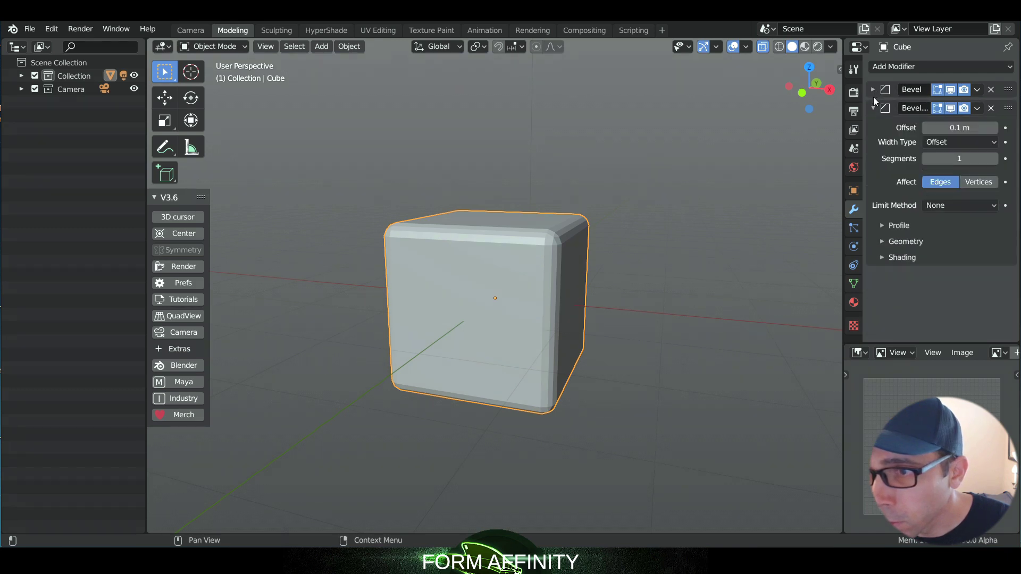
pyautogui.click(874, 108)
pyautogui.click(891, 68)
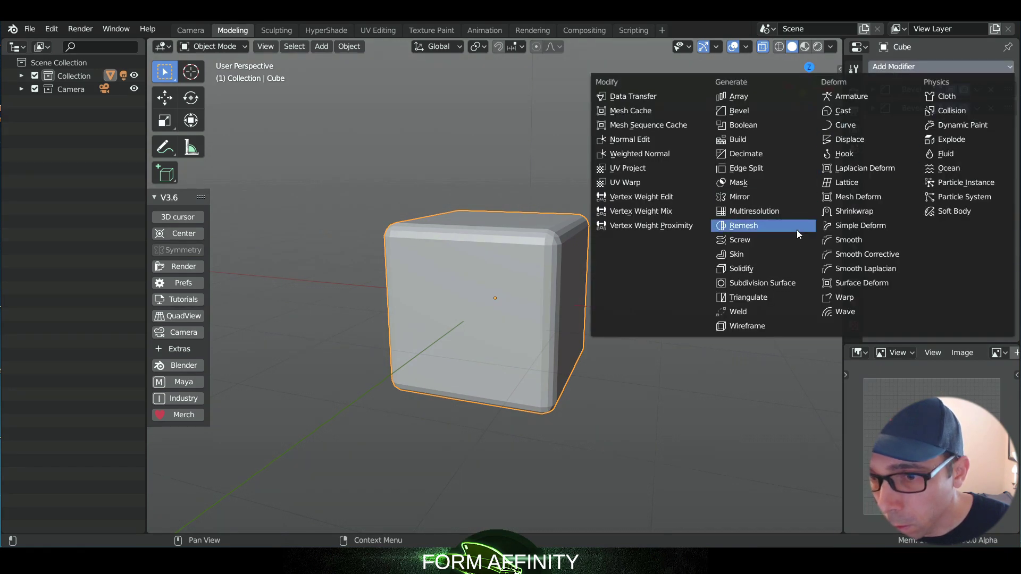
pyautogui.click(789, 285)
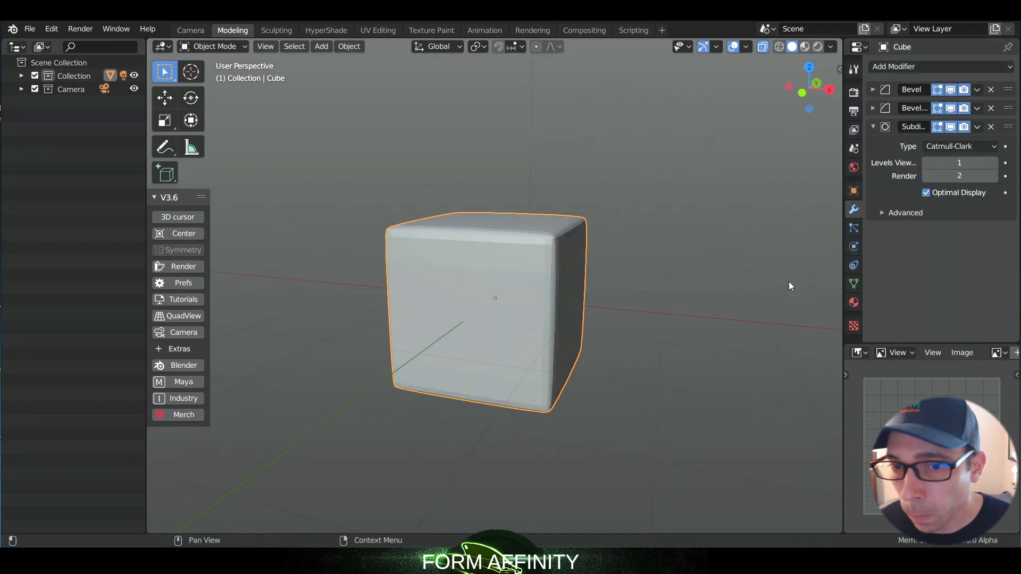
pyautogui.click(871, 127)
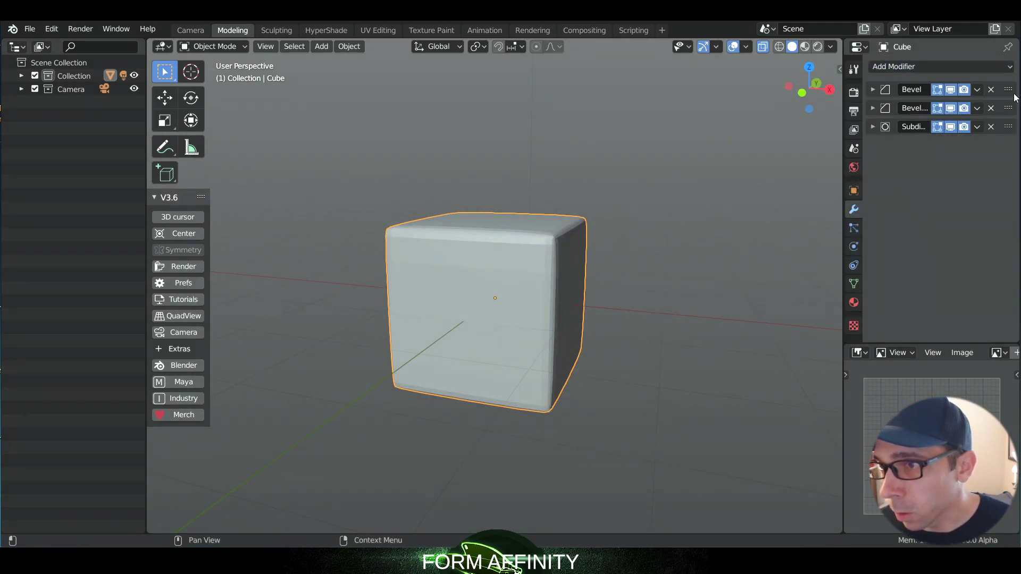
# Step: Reorder the Bevel modifiers in the stack by dragging their panels
pyautogui.moveTo(1007, 91); pyautogui.dragTo(1009, 128)
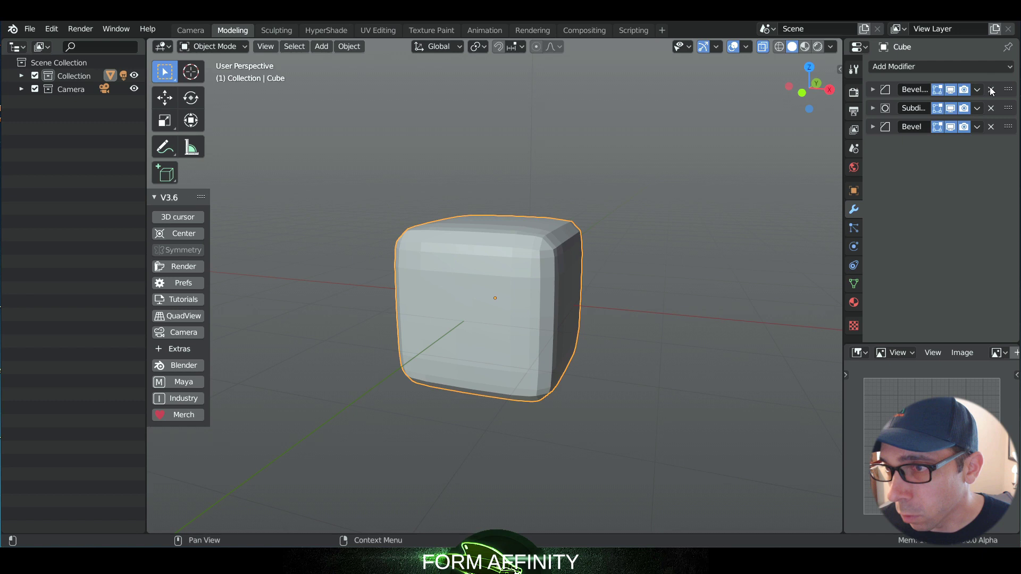
pyautogui.moveTo(1009, 89); pyautogui.dragTo(996, 164)
pyautogui.moveTo(1008, 89); pyautogui.dragTo(1009, 109)
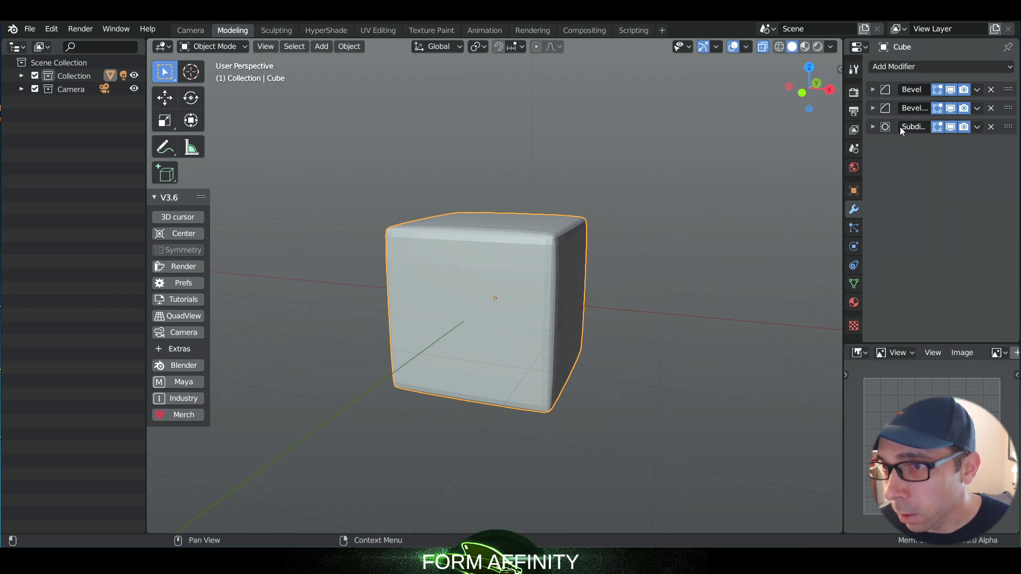
pyautogui.click(875, 89)
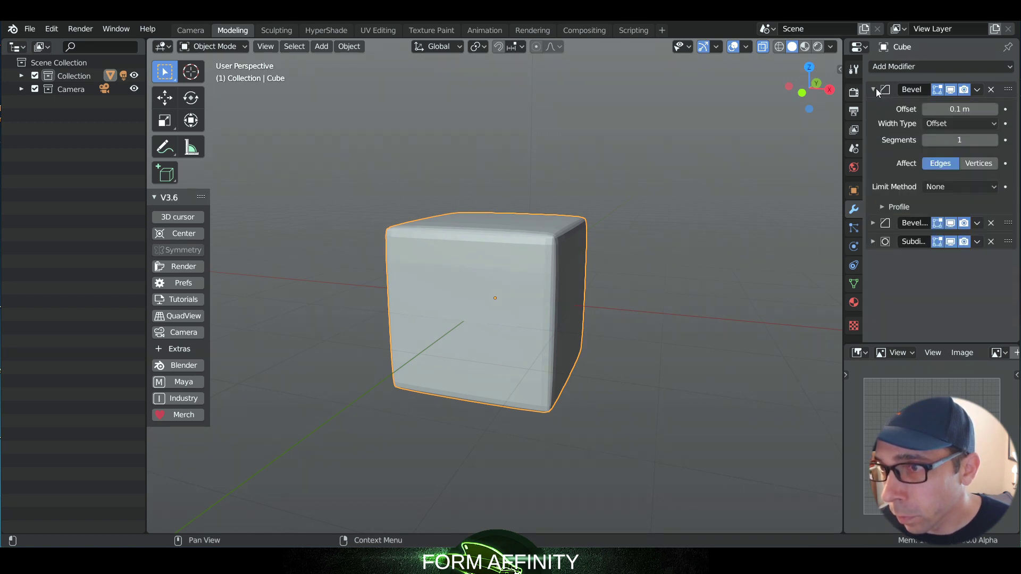
pyautogui.click(875, 90)
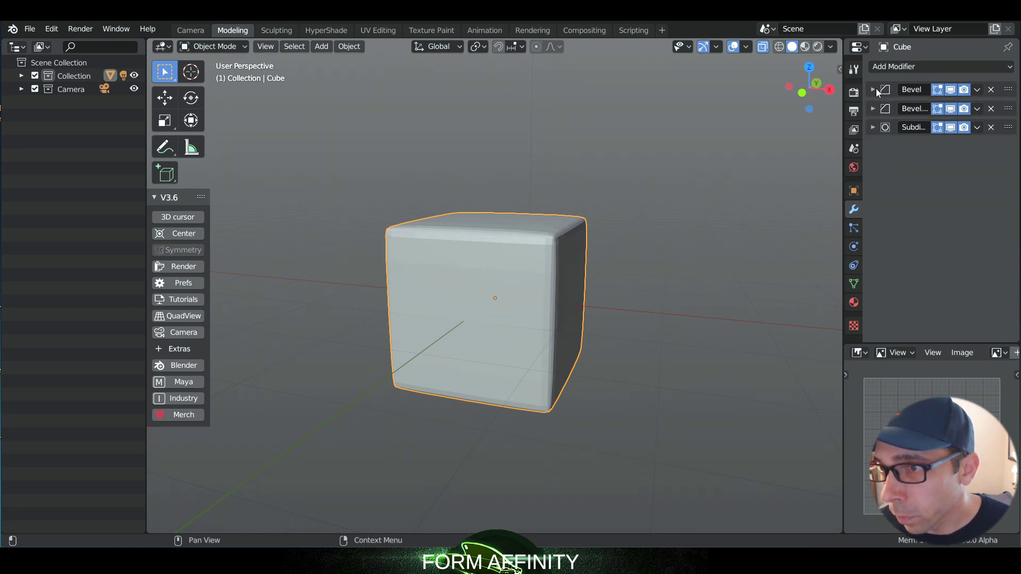
# Step: Remove all three modifiers from the cube
pyautogui.click(991, 89)
pyautogui.click(991, 89)
pyautogui.click(991, 89)
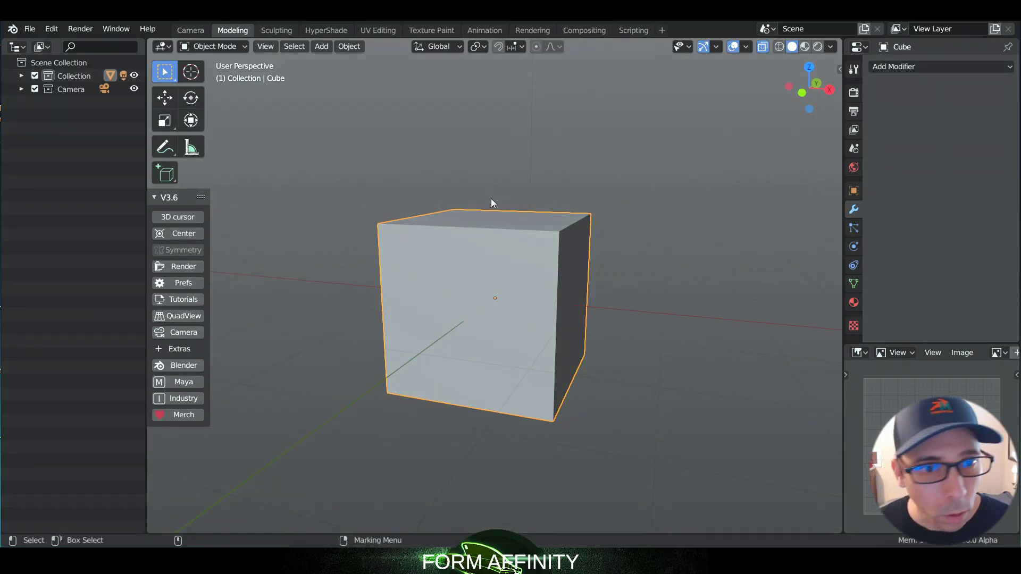
# Step: Make the interactive Add Cube tool active from the primitive shapes list
pyautogui.click(172, 174)
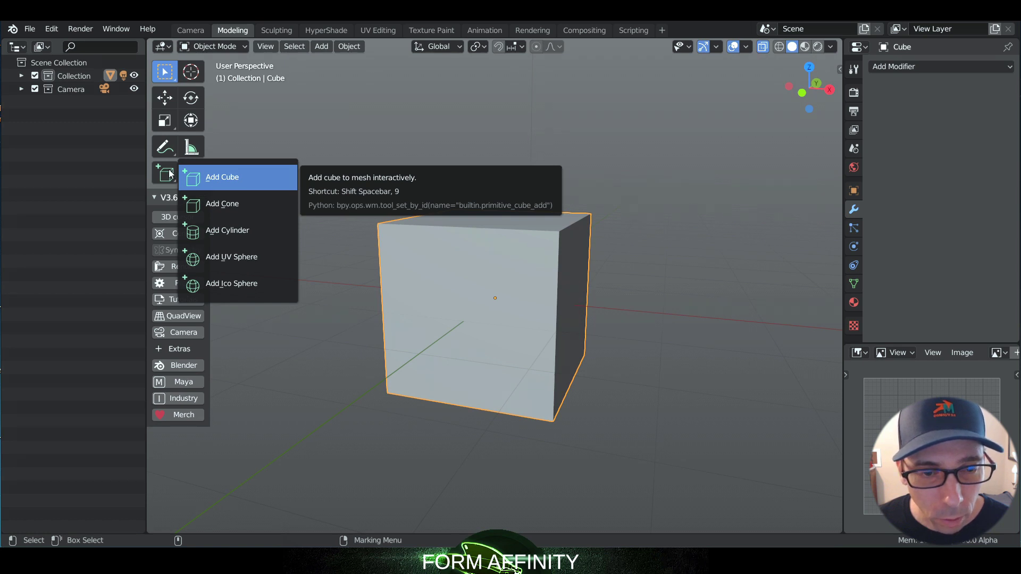
pyautogui.press('Escape')
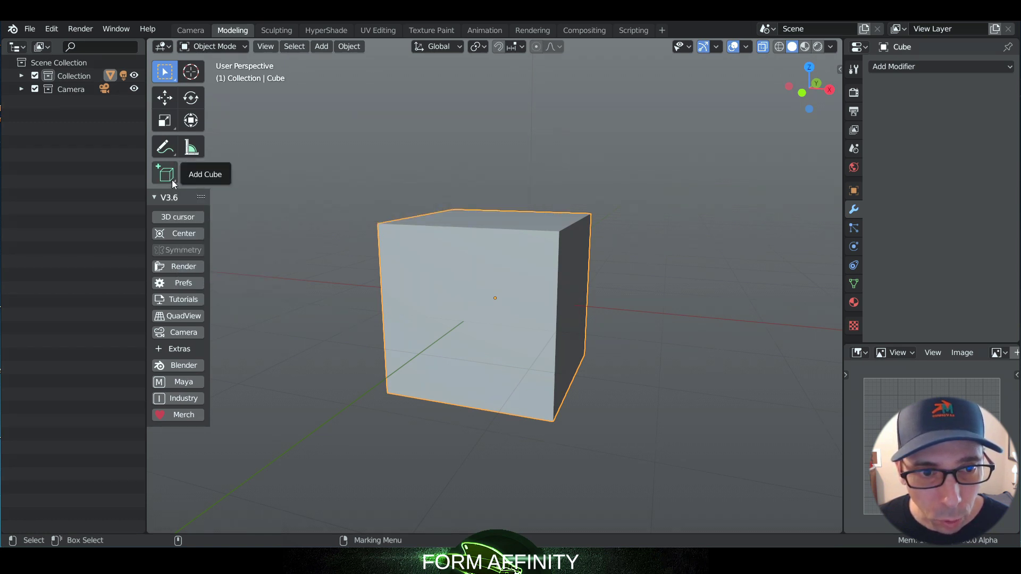
pyautogui.scroll(-3, 461, 252)
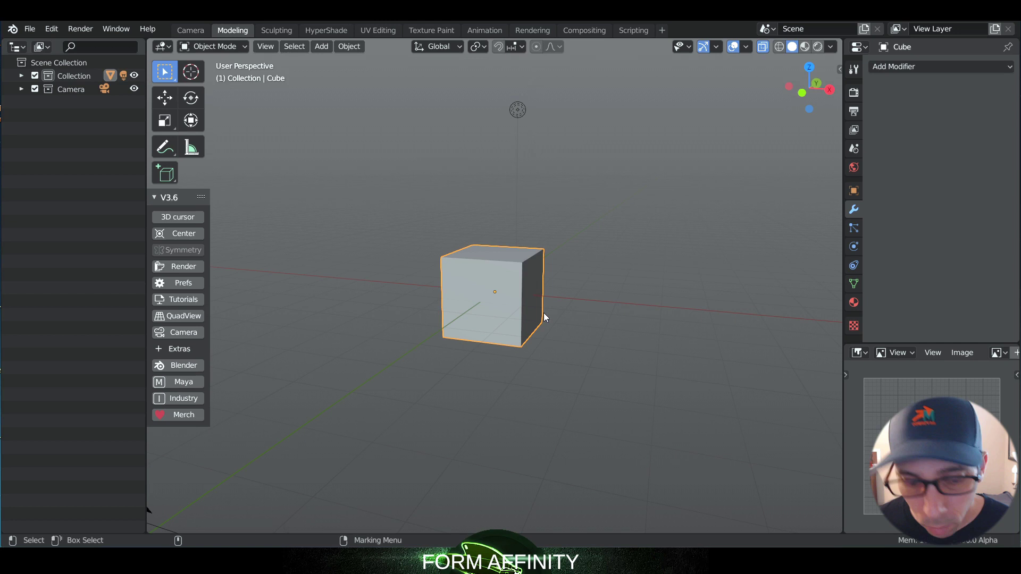
pyautogui.click(426, 230)
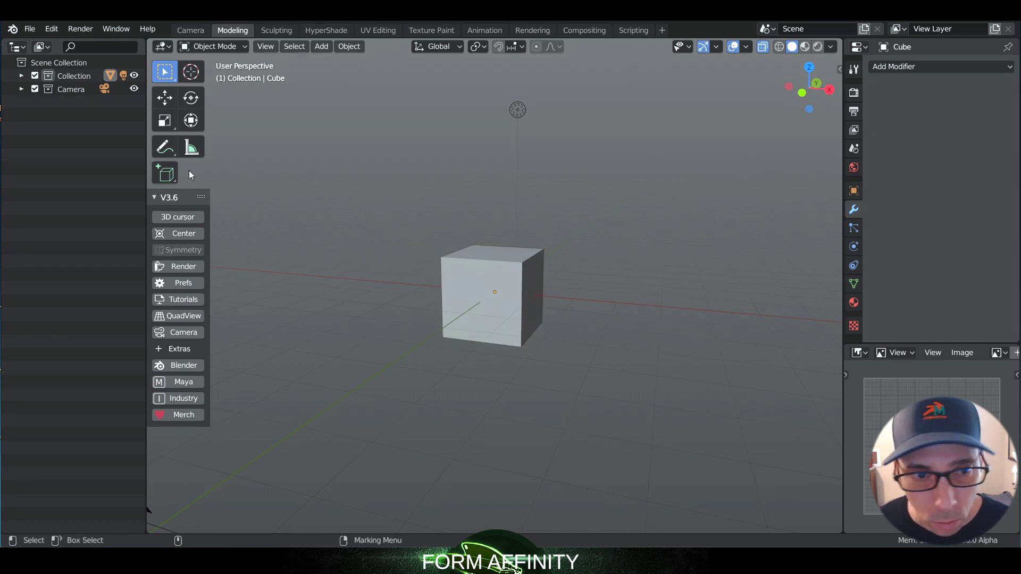
pyautogui.moveTo(171, 177); pyautogui.dragTo(231, 178)
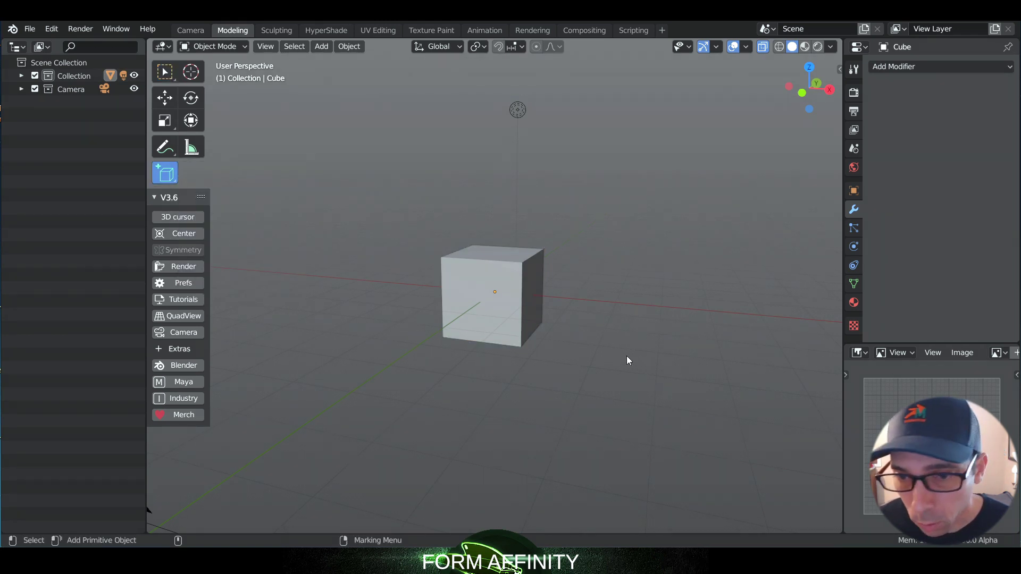
# Step: Draw two test boxes beside the cube and delete each one
pyautogui.moveTo(576, 328); pyautogui.dragTo(655, 372)
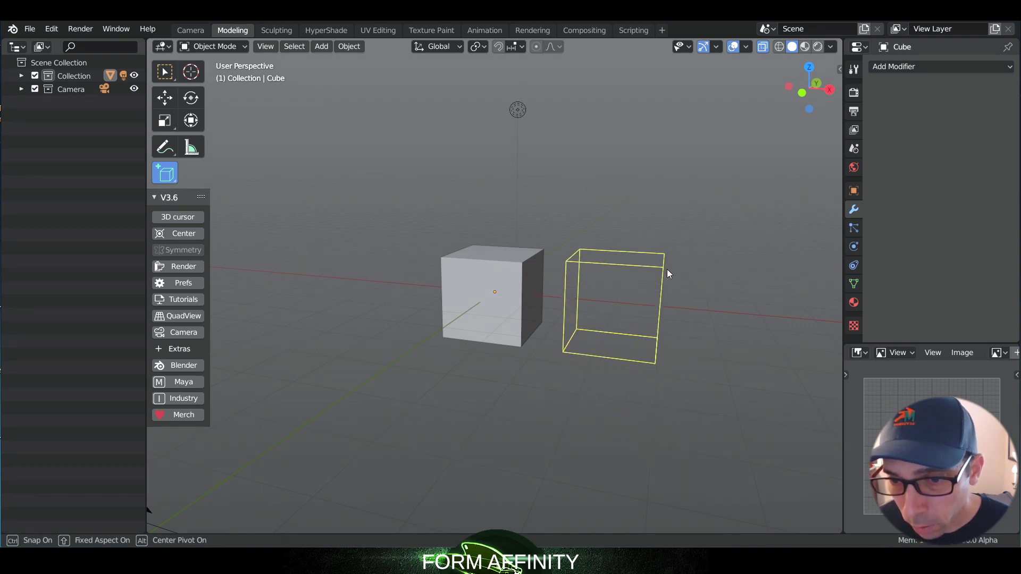
pyautogui.click(659, 279)
pyautogui.moveTo(707, 242); pyautogui.dragTo(734, 221, button='middle')
pyautogui.press('Delete')
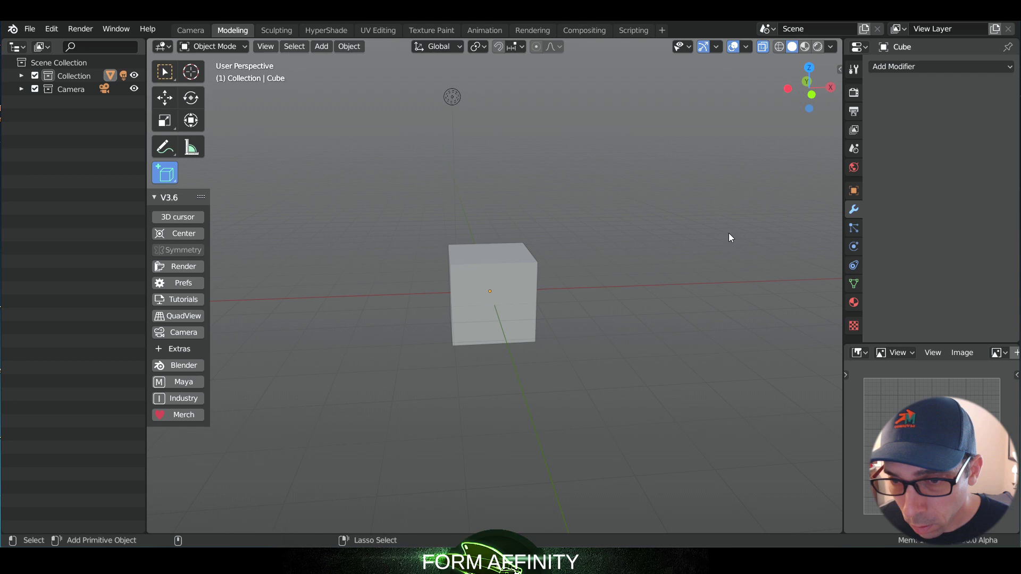
pyautogui.moveTo(298, 304); pyautogui.dragTo(378, 340)
pyautogui.click(373, 251)
pyautogui.moveTo(417, 193); pyautogui.dragTo(439, 160, button='middle')
pyautogui.press('Delete')
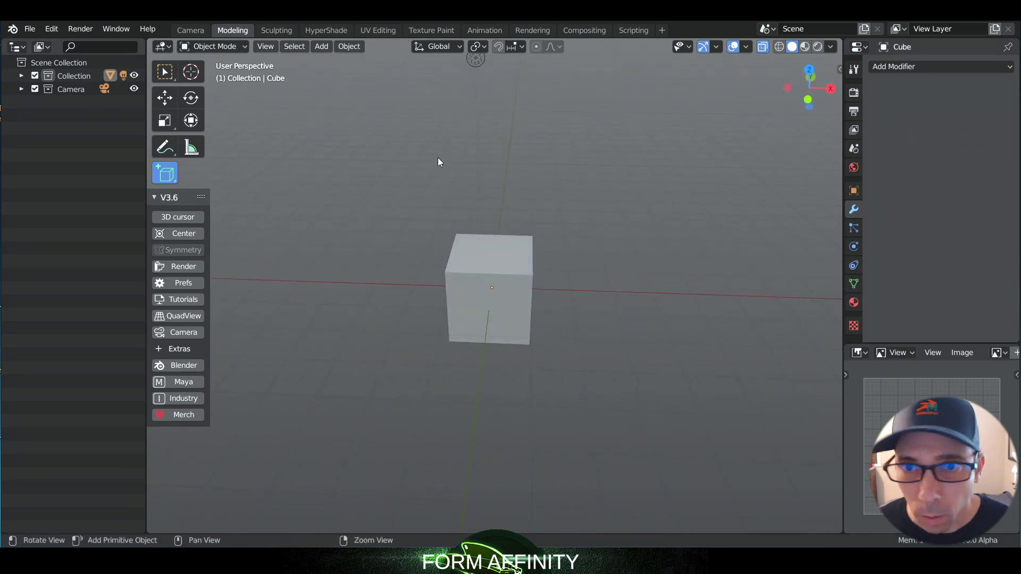
# Step: Turn snapping on, inspect the snap target options, then switch snapping off
pyautogui.click(520, 48)
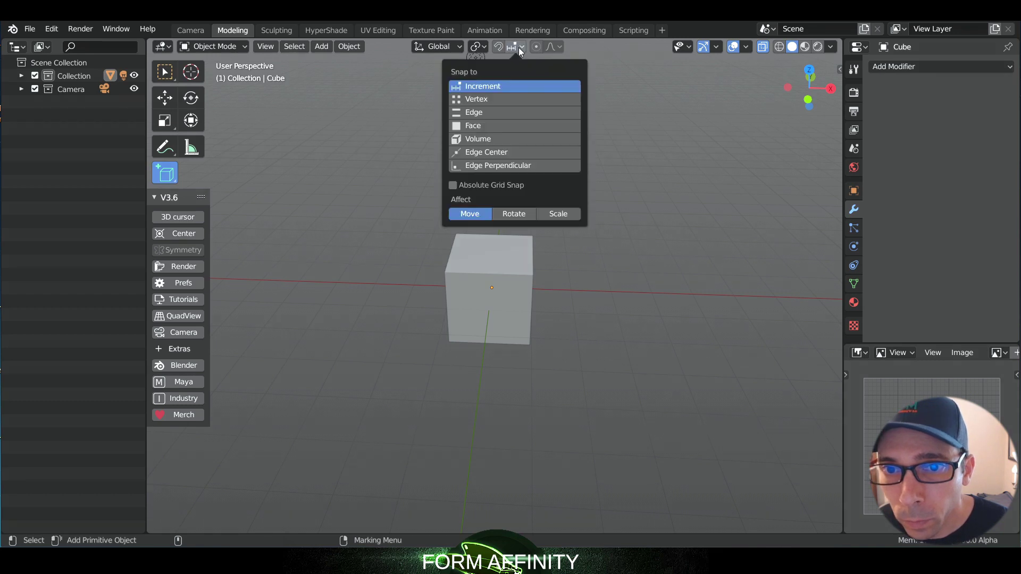
pyautogui.click(518, 47)
pyautogui.click(500, 47)
pyautogui.click(511, 46)
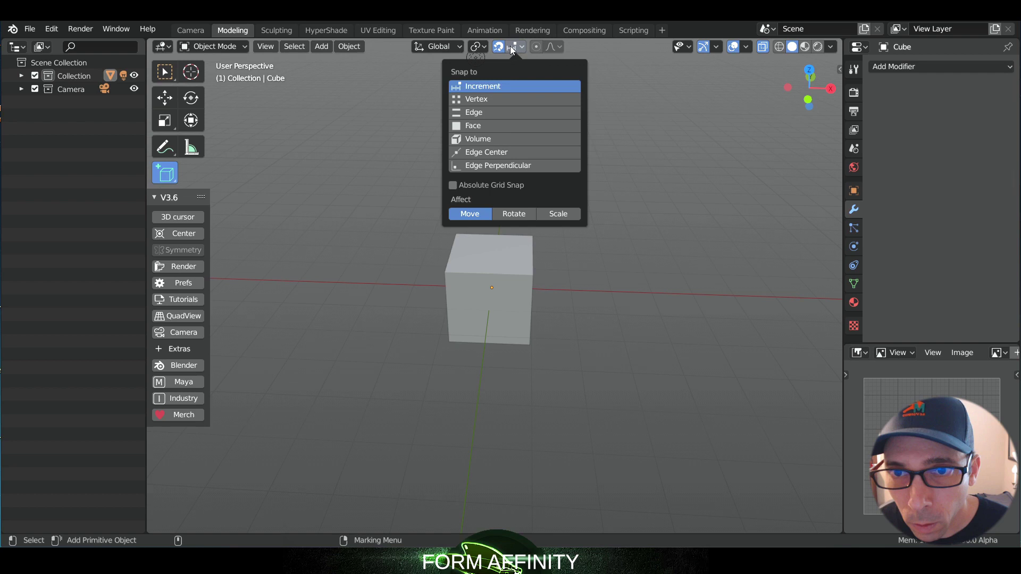
pyautogui.hotkey('shift', 'Tab')
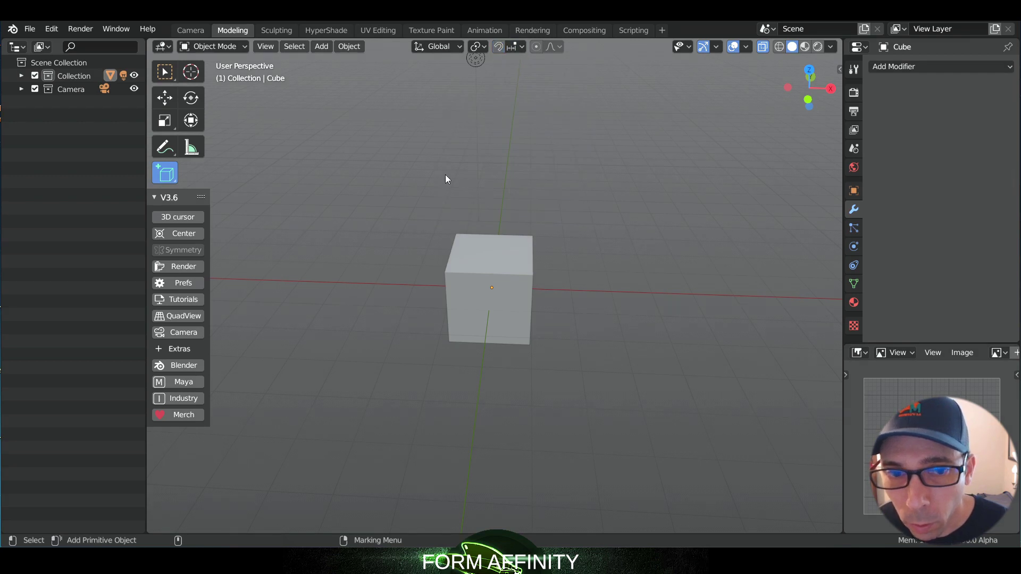
# Step: Return to Select Box and put the cube into face Edit Mode
pyautogui.click(167, 180)
pyautogui.click(165, 72)
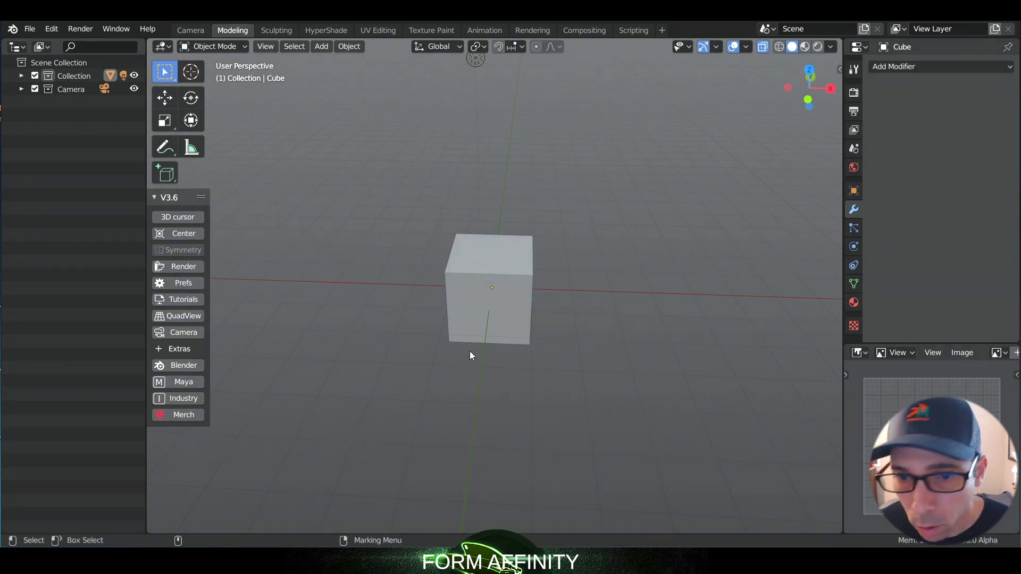
pyautogui.click(484, 266)
pyautogui.moveTo(484, 266); pyautogui.dragTo(540, 309, button='right')
pyautogui.scroll(4, 541, 311)
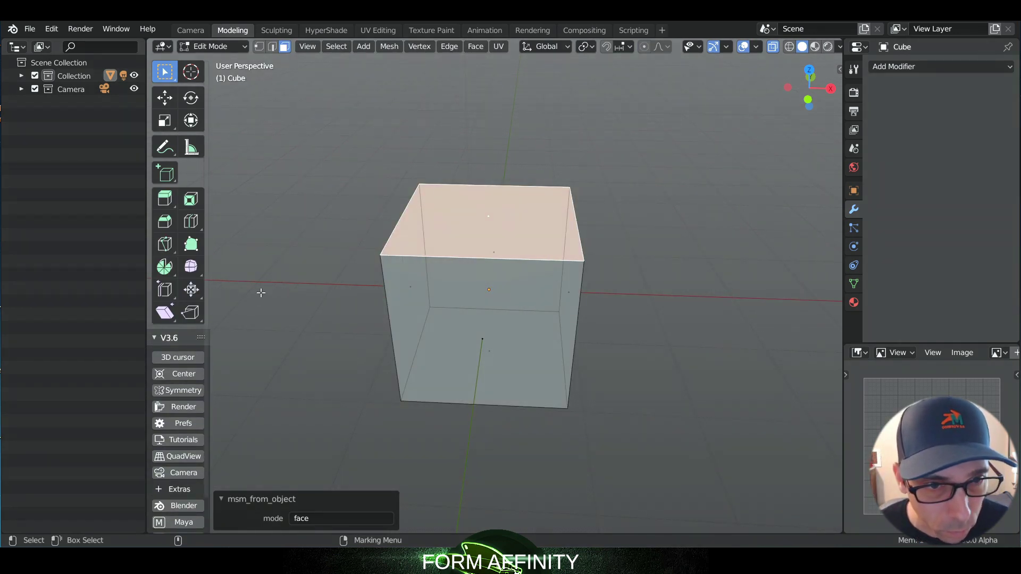
# Step: Switch to Add Cylinder, draw a cylinder on the cube's top face, and undo it
pyautogui.click(169, 175)
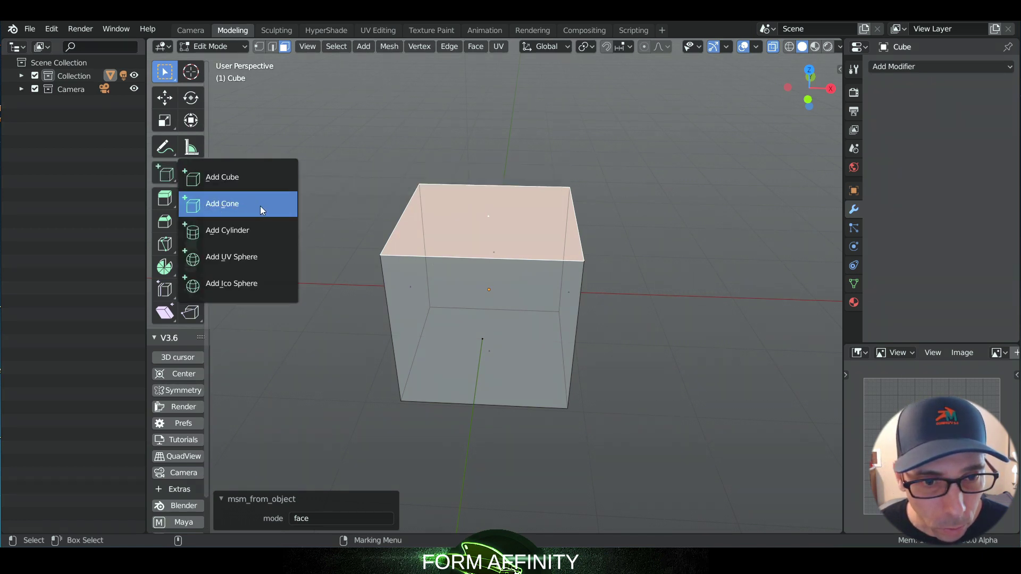
pyautogui.click(292, 229)
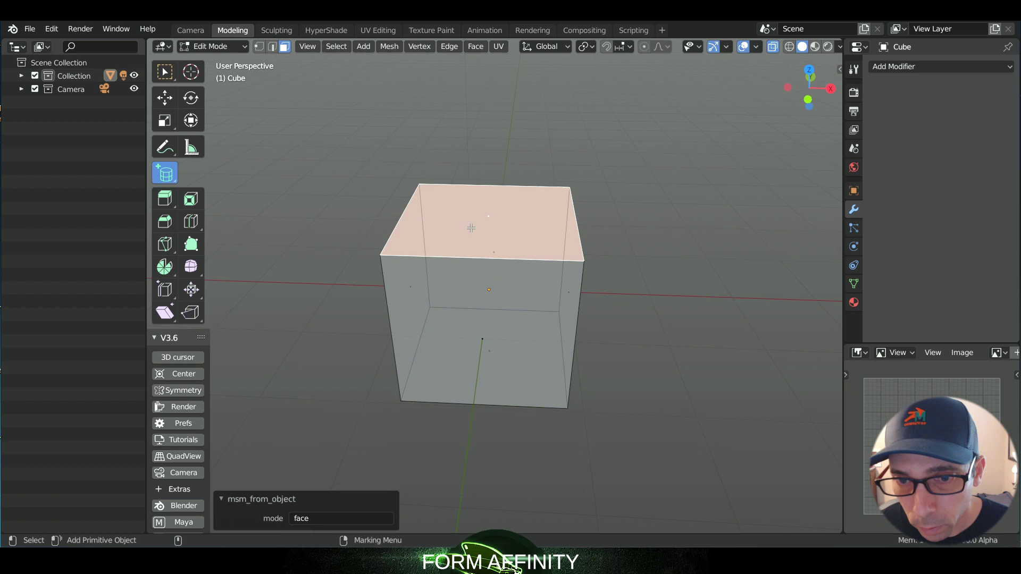
pyautogui.moveTo(492, 222); pyautogui.dragTo(567, 187)
pyautogui.click(574, 94)
pyautogui.moveTo(588, 113); pyautogui.dragTo(538, 132, button='middle')
pyautogui.hotkey('ctrl', 'z')
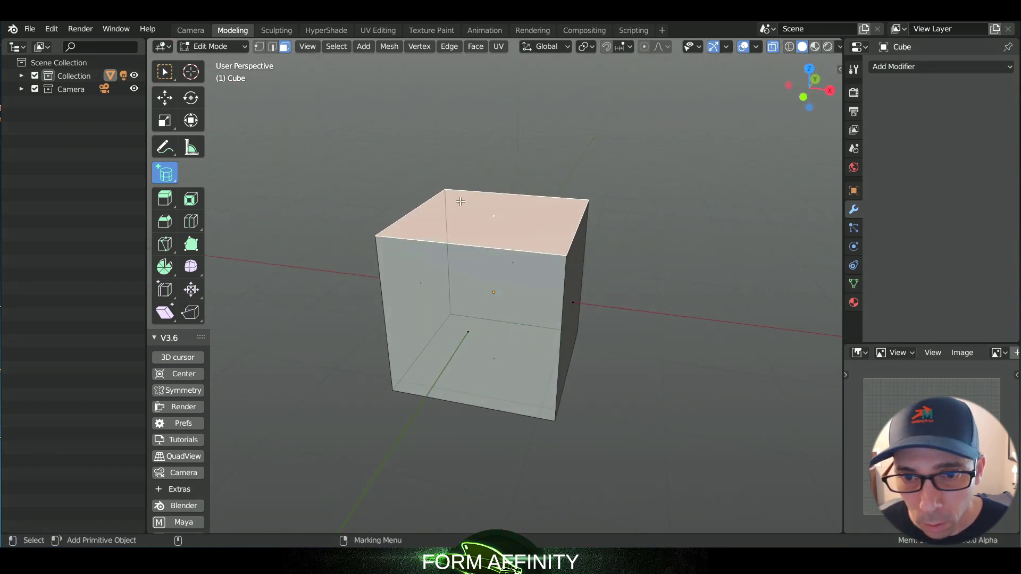
# Step: Draw two more test cylinders, one stretched, on the top face and undo each
pyautogui.moveTo(461, 201); pyautogui.dragTo(537, 238)
pyautogui.click(620, 105)
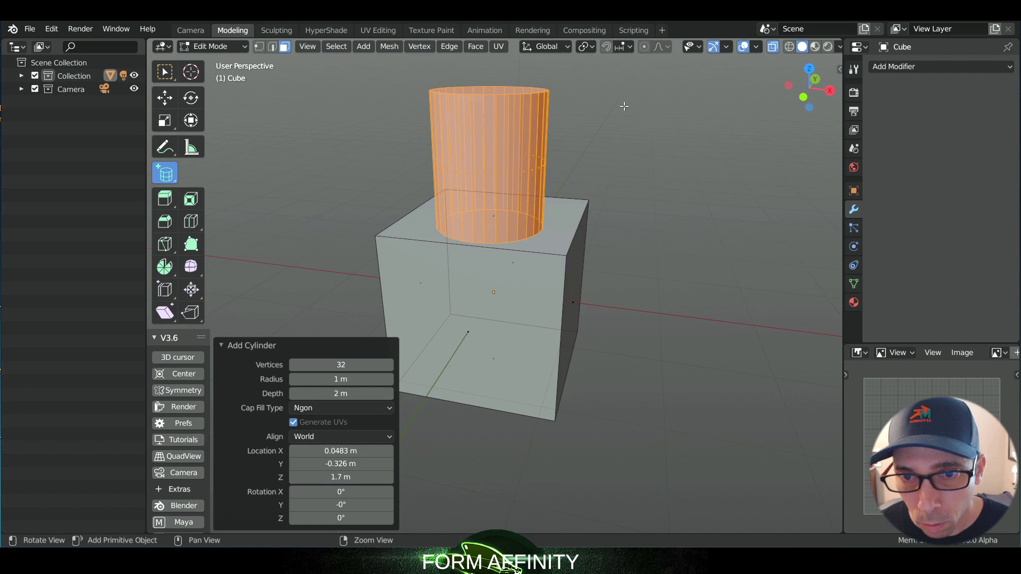
pyautogui.moveTo(620, 105); pyautogui.dragTo(671, 177, button='middle')
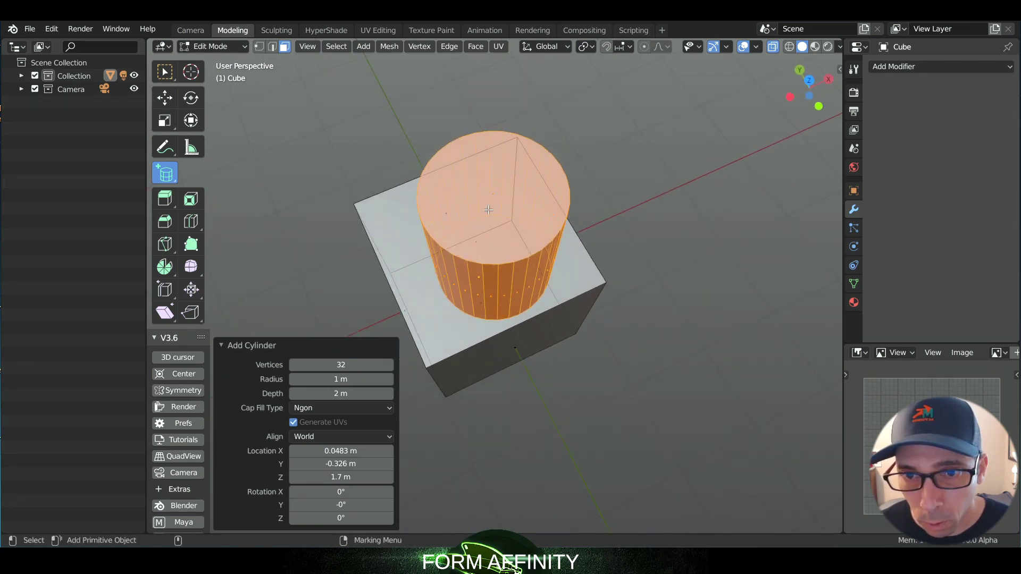
pyautogui.hotkey('ctrl', 'z')
pyautogui.moveTo(451, 194); pyautogui.dragTo(553, 280)
pyautogui.click(544, 175)
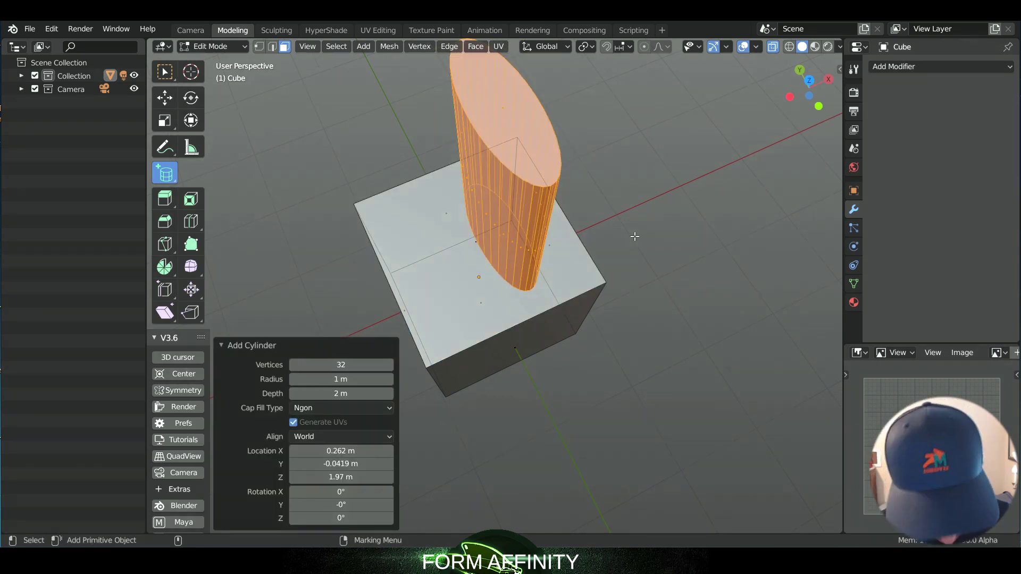
pyautogui.moveTo(634, 236); pyautogui.dragTo(554, 170, button='middle')
pyautogui.hotkey('ctrl', 'z')
# Step: Return the cube to Object Mode and peek inside the Collection
pyautogui.moveTo(426, 232); pyautogui.dragTo(493, 190, button='right')
pyautogui.click(425, 160)
pyautogui.moveTo(426, 160); pyautogui.dragTo(349, 159, button='middle')
pyautogui.click(21, 75)
pyautogui.click(21, 75)
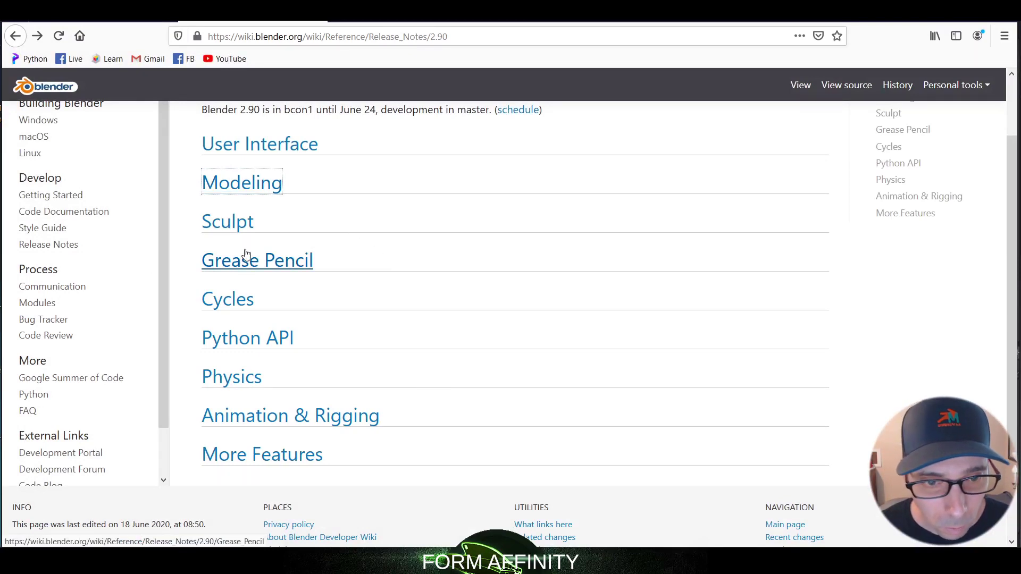
pyautogui.click(246, 227)
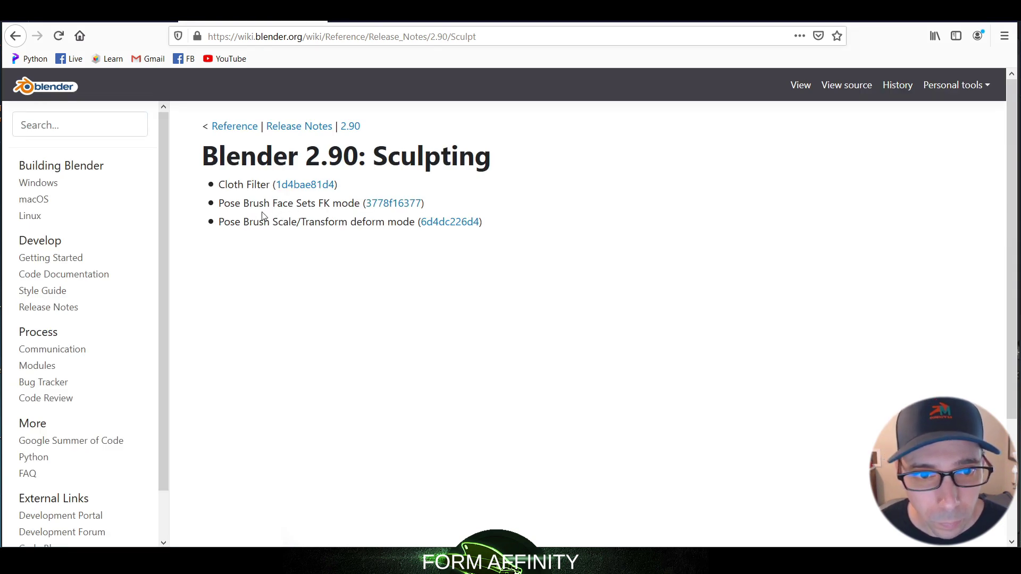
pyautogui.moveTo(224, 205)
pyautogui.mouseDown()
pyautogui.moveTo(308, 204)
pyautogui.moveTo(242, 205)
pyautogui.mouseUp()
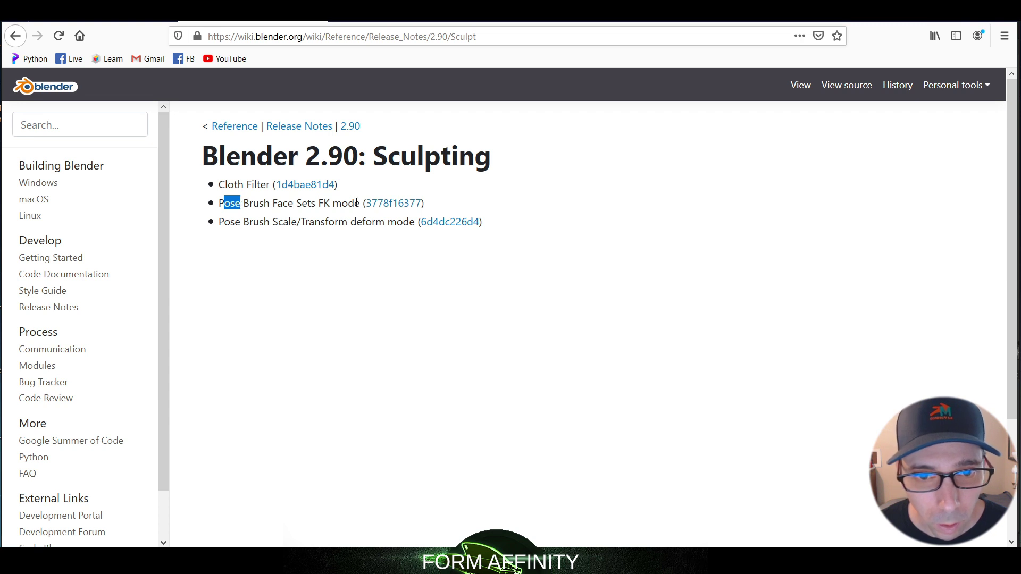
pyautogui.moveTo(356, 202)
pyautogui.mouseDown()
pyautogui.moveTo(237, 215)
pyautogui.moveTo(224, 204)
pyautogui.mouseUp()
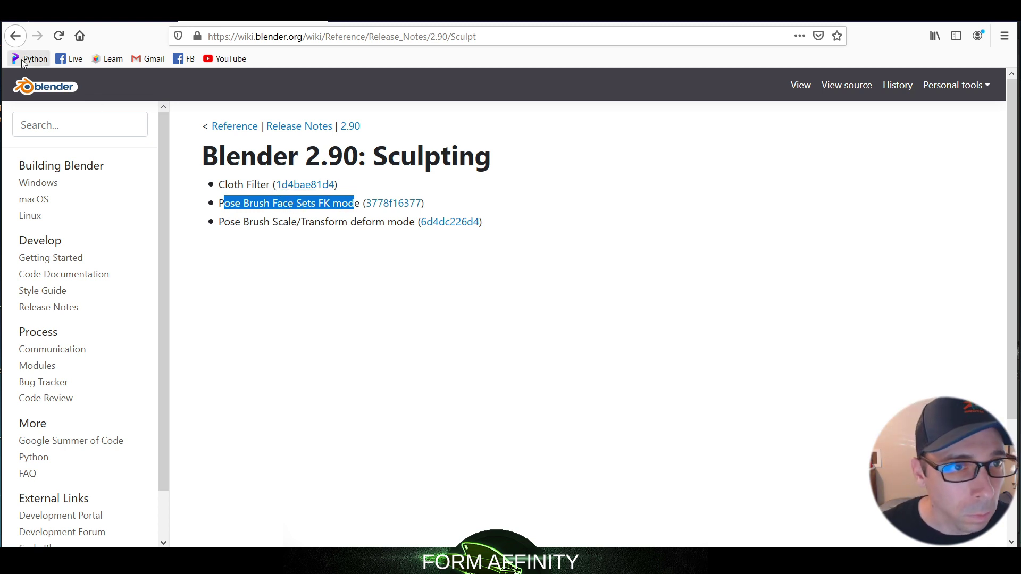
pyautogui.click(15, 36)
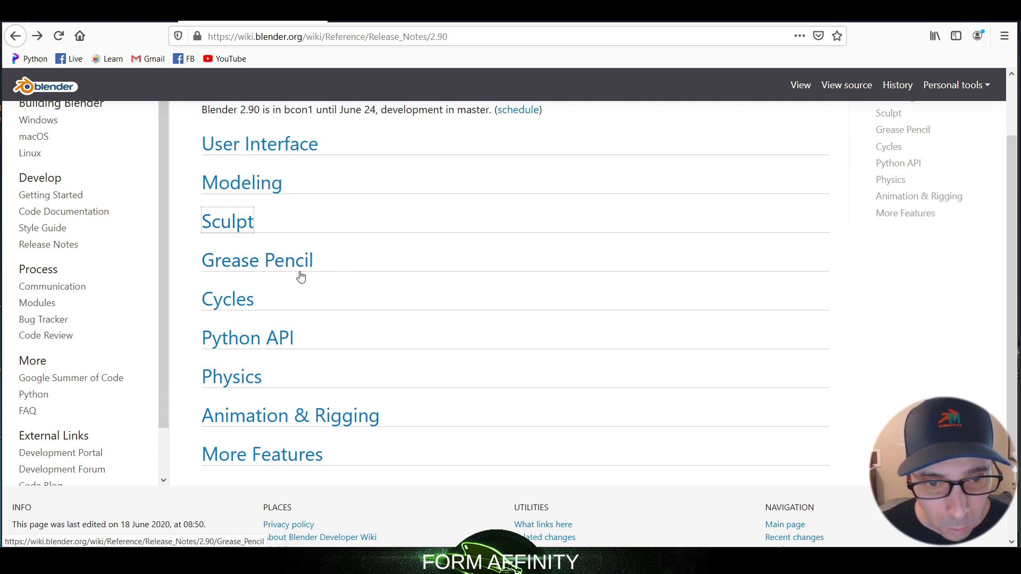
# Step: Open the Cycles notes, play the Nishita Sky Texture video, and follow the Nishita link
pyautogui.click(245, 311)
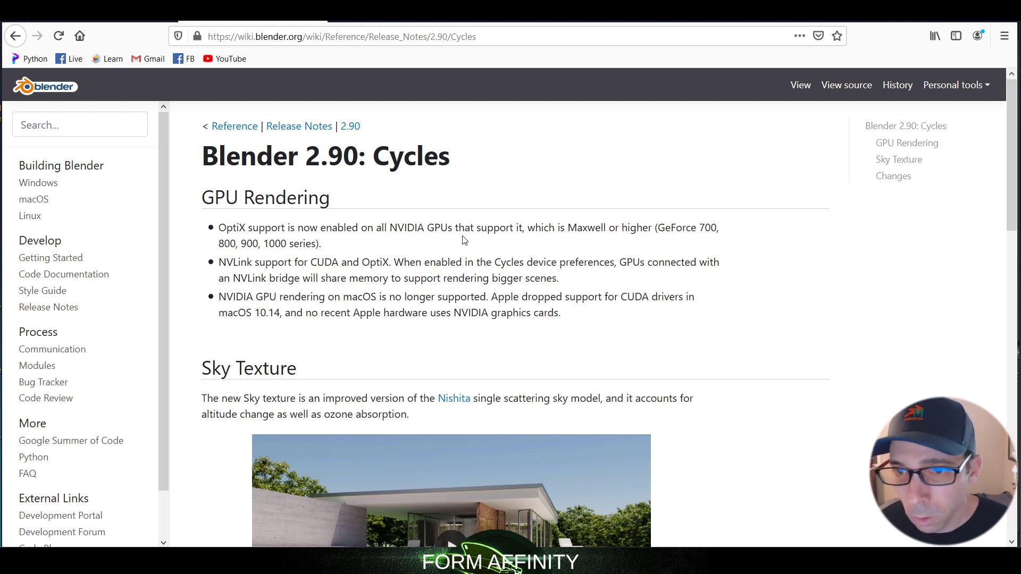
pyautogui.scroll(-5, 429, 251)
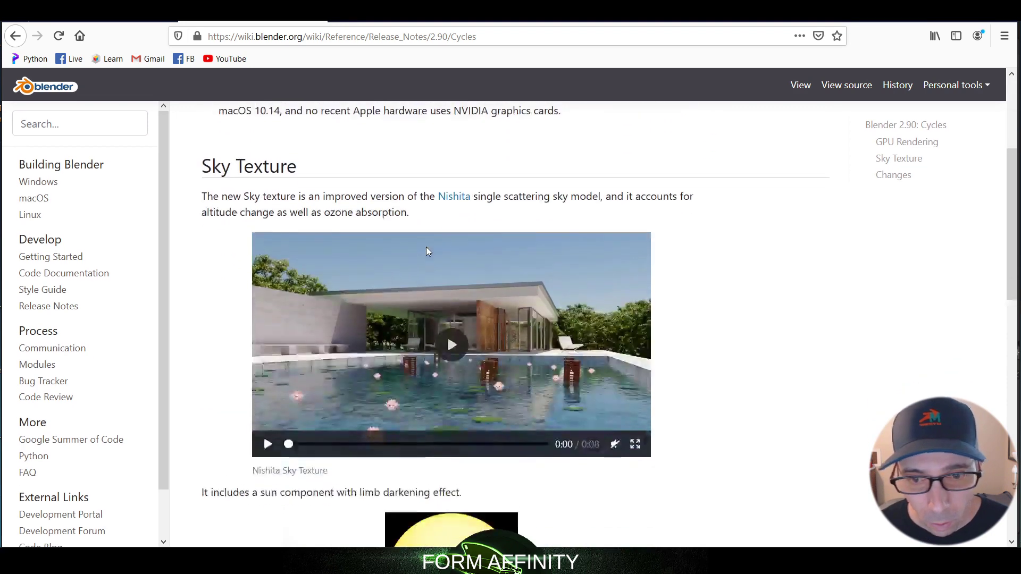
pyautogui.scroll(2, 217, 222)
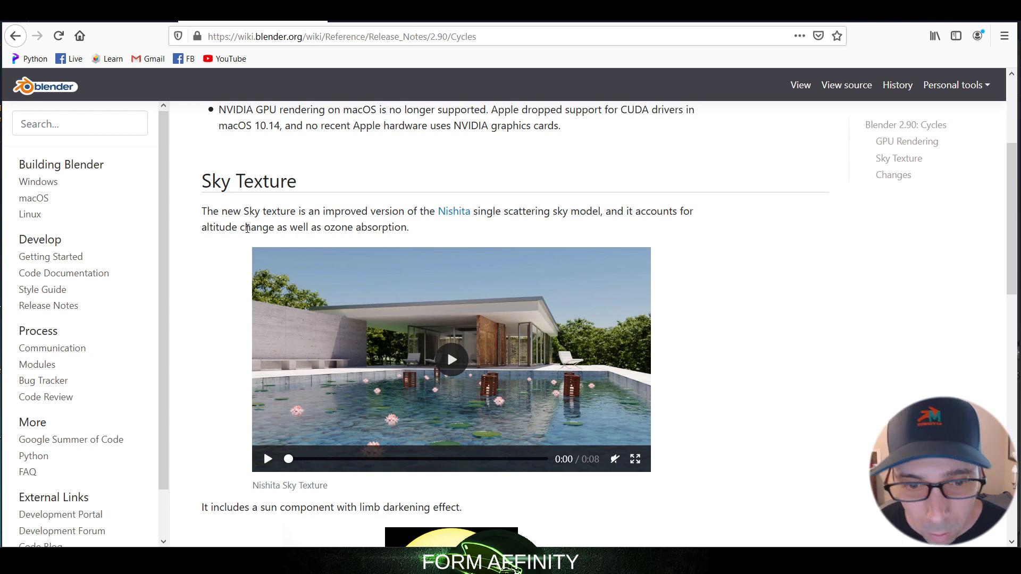
pyautogui.click(454, 365)
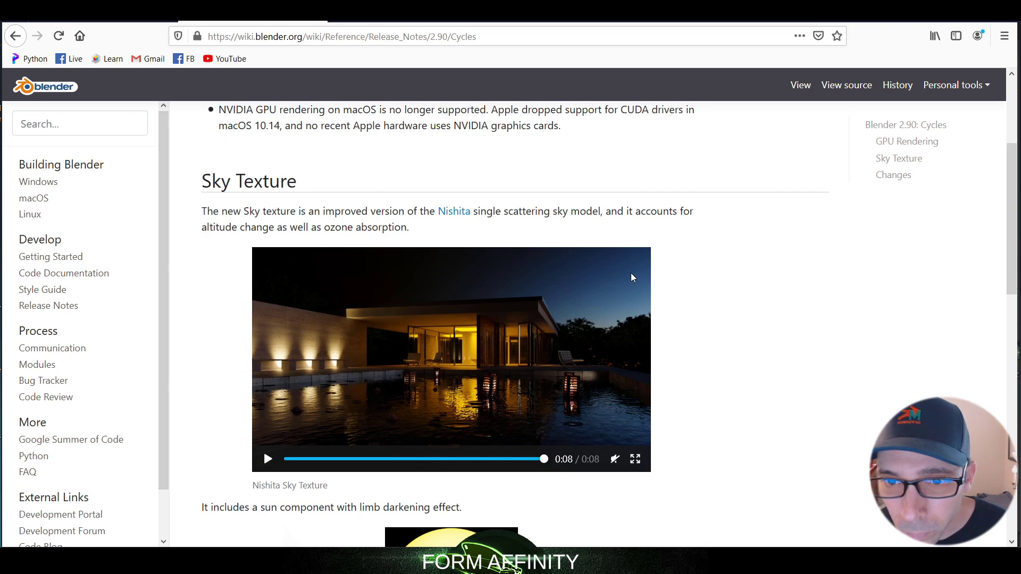
pyautogui.click(454, 211)
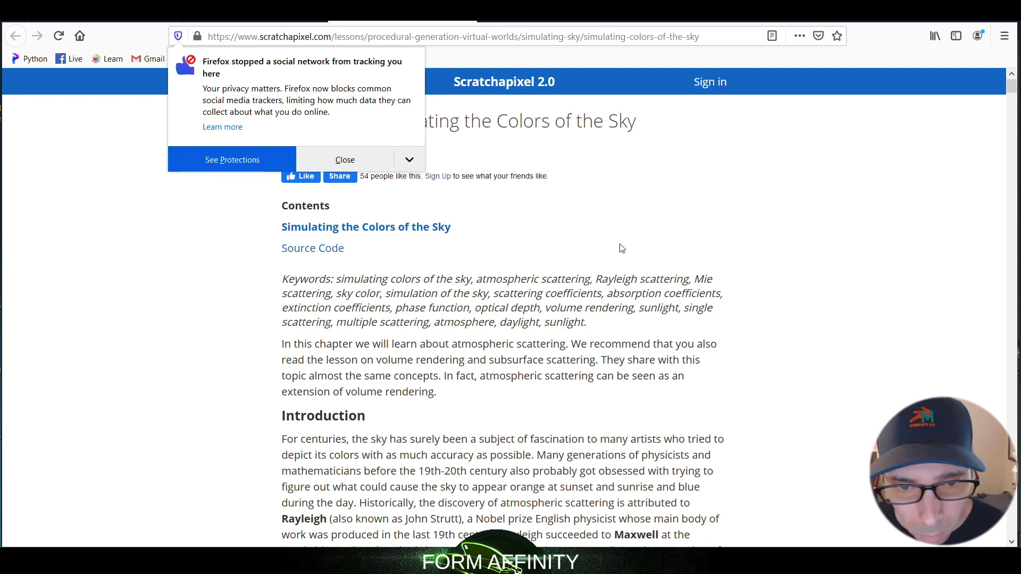
# Step: Switch from the Scratchapixel lesson back to the Cycles release notes tab
pyautogui.hotkey('ctrl', 'shift', 'Tab')
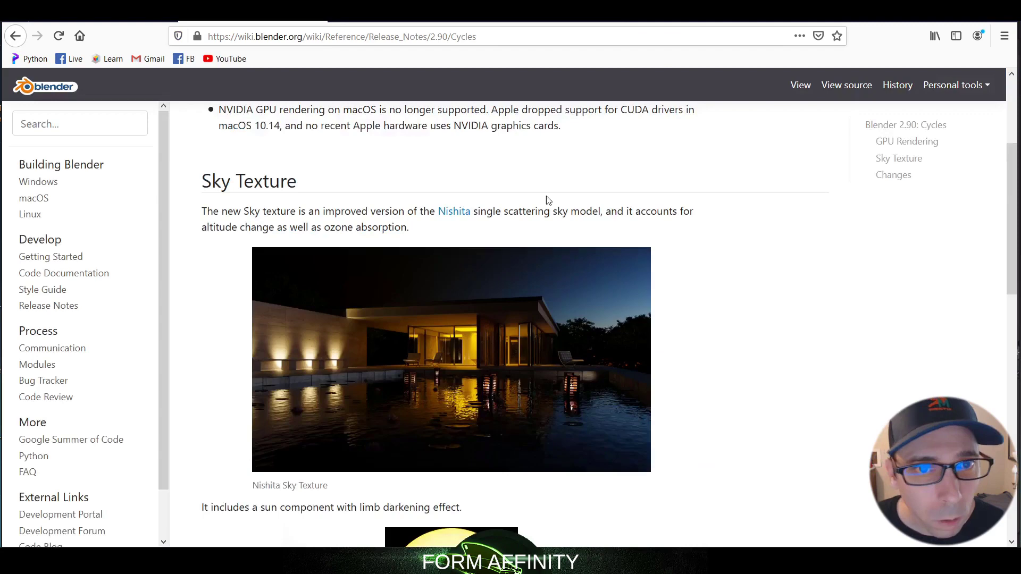
# Step: Play and replay the Hosek/Nishita sky comparison video, then scroll to Changes and back
pyautogui.scroll(-4, 540, 235)
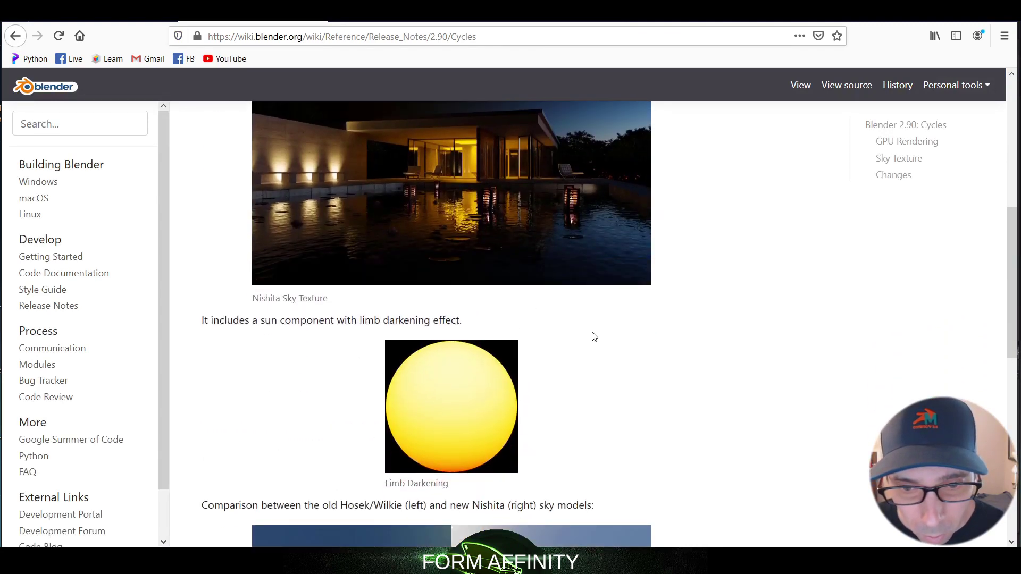
pyautogui.scroll(-8, 592, 337)
pyautogui.scroll(3, 593, 335)
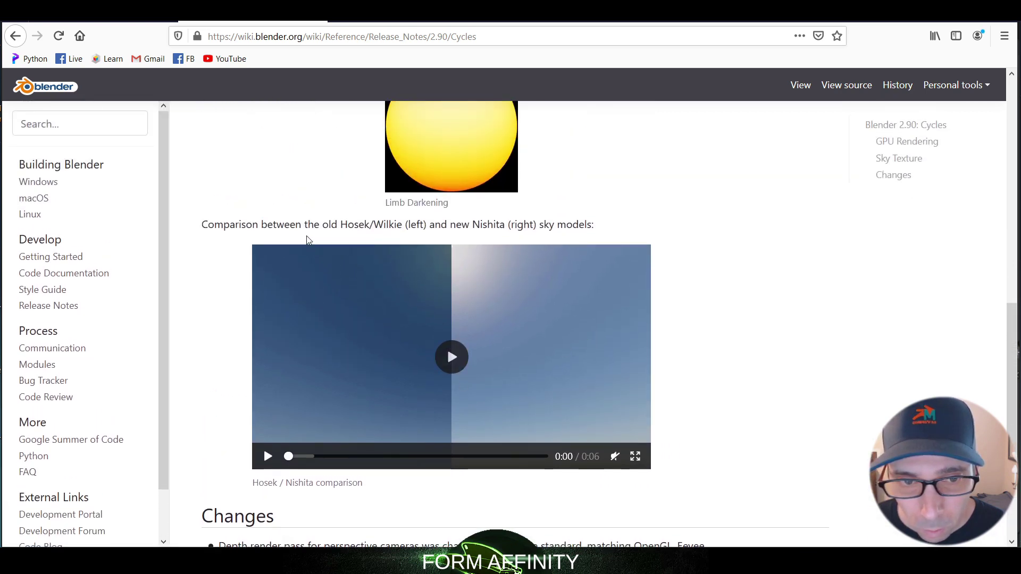
pyautogui.click(451, 357)
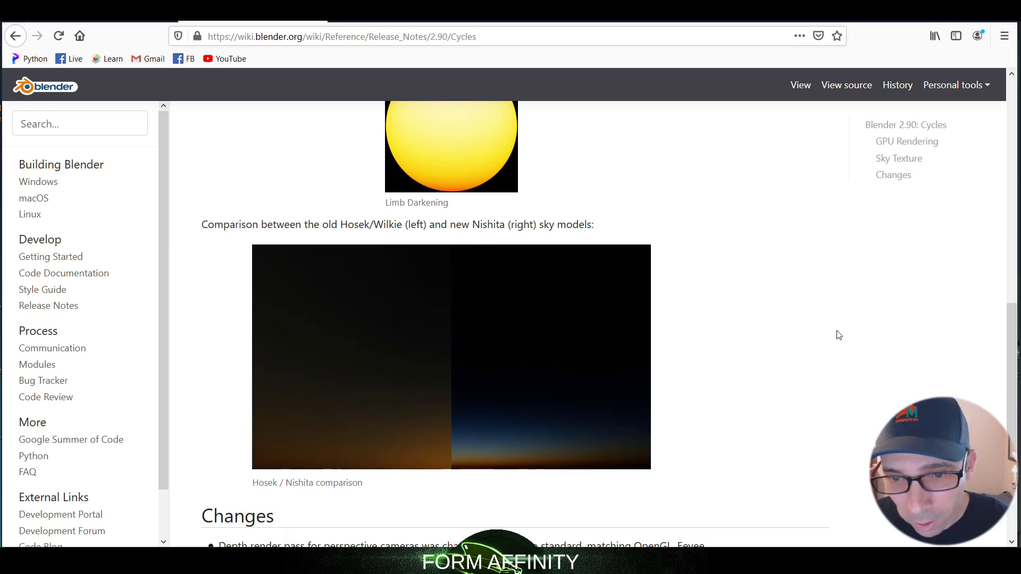
pyautogui.click(267, 460)
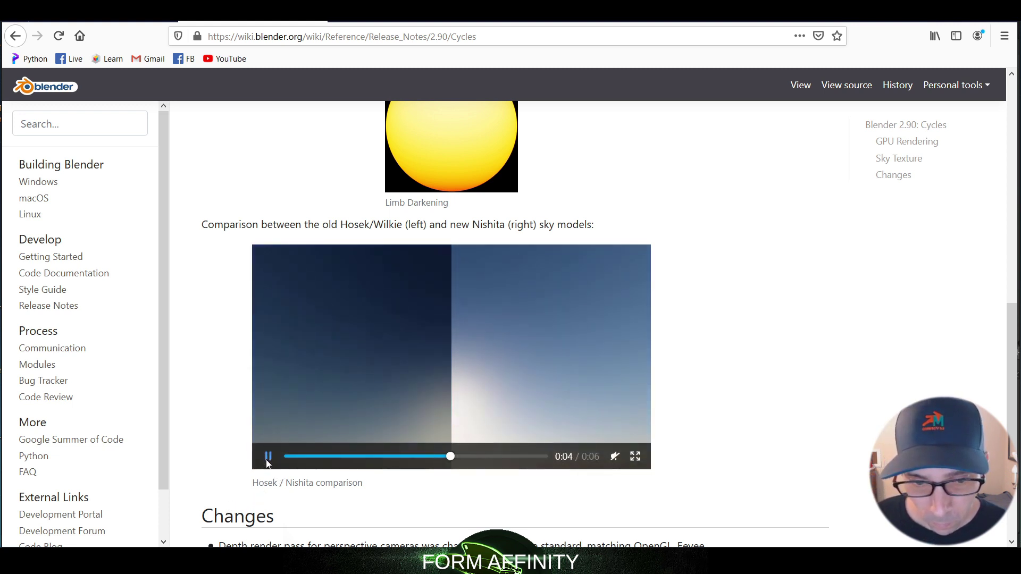
pyautogui.scroll(-5, 494, 449)
pyautogui.scroll(1, 546, 428)
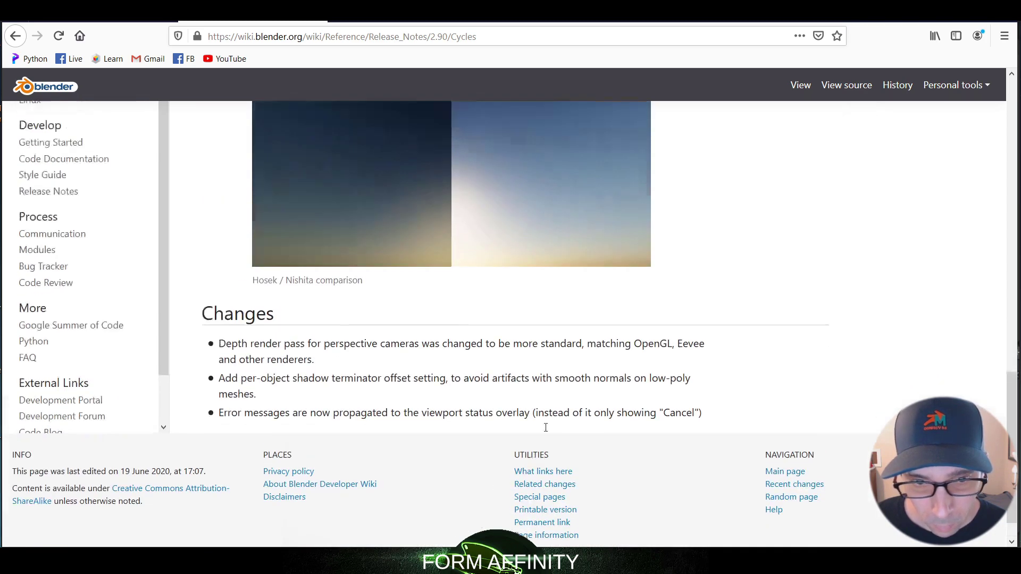
pyautogui.scroll(15, 561, 409)
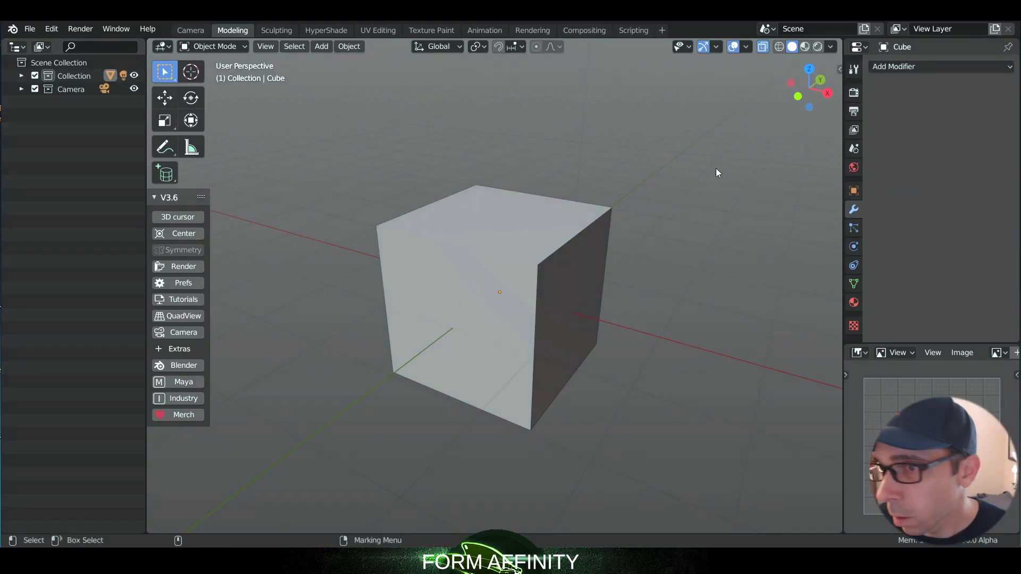
# Step: Switch the render engine to Cycles and review its sampling settings (128 render, 32 viewport)
pyautogui.click(853, 93)
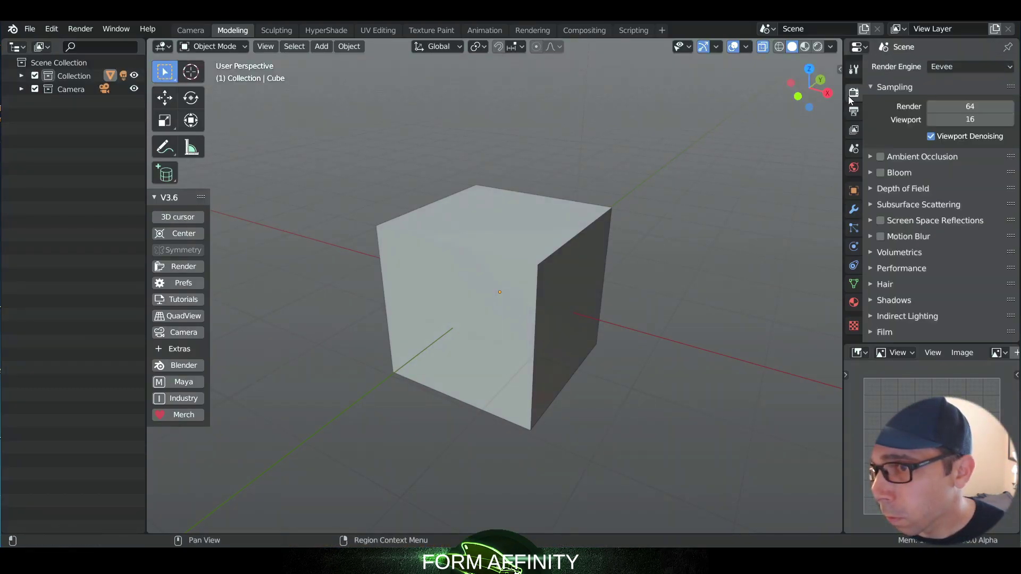
pyautogui.click(935, 67)
pyautogui.click(939, 109)
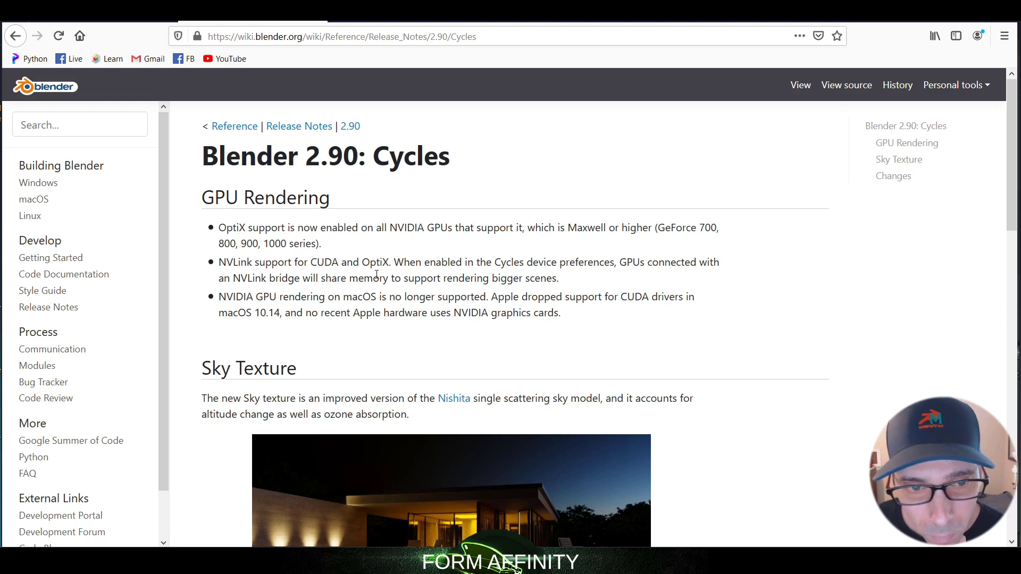
pyautogui.scroll(-3, 361, 319)
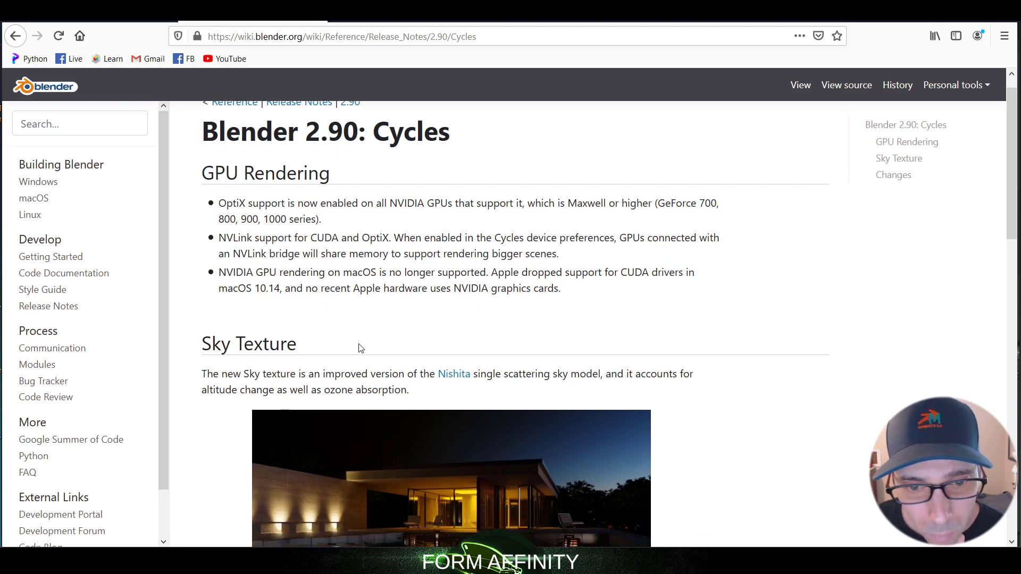
pyautogui.scroll(-3, 217, 259)
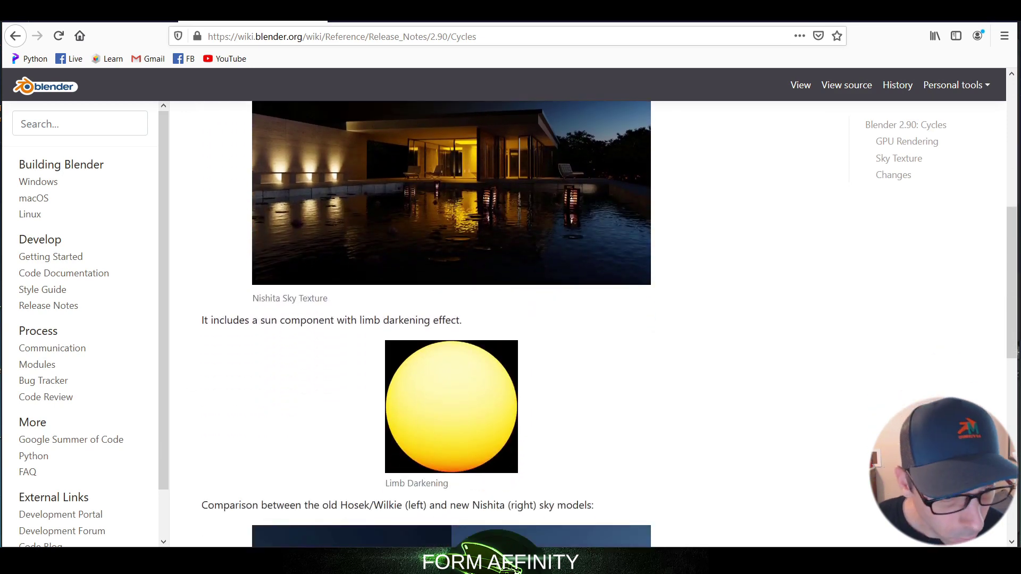
pyautogui.hotkey('alt', 'Tab')
pyautogui.scroll(-3, 930, 237)
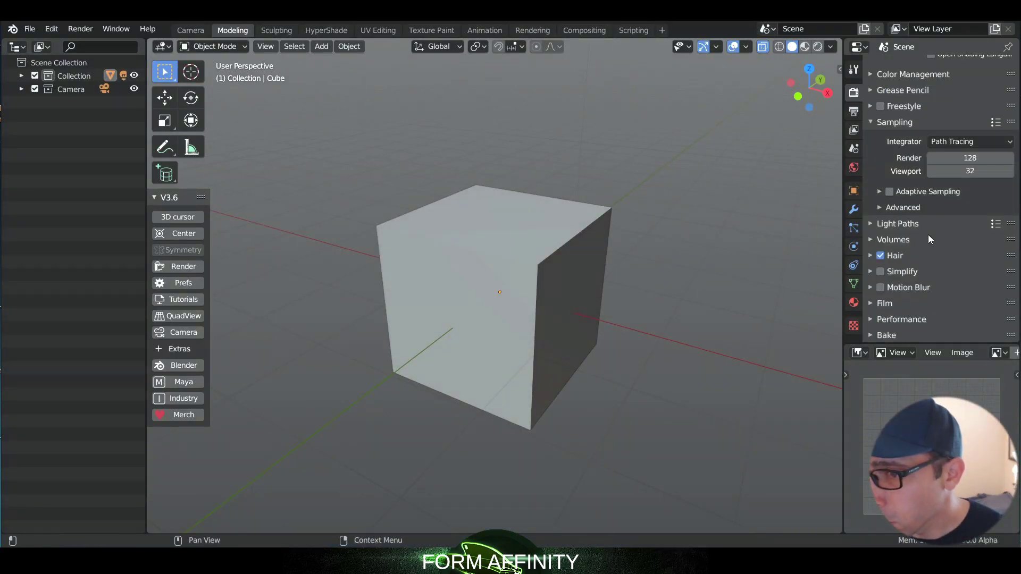
pyautogui.scroll(3, 916, 286)
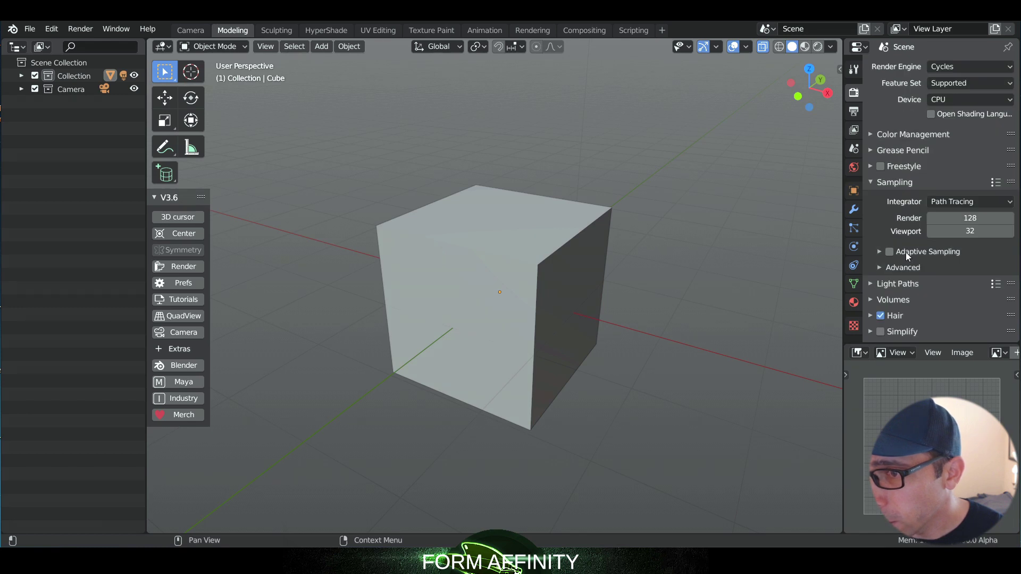
# Step: Expand and collapse the Color Management and Film panels to inspect them
pyautogui.click(881, 141)
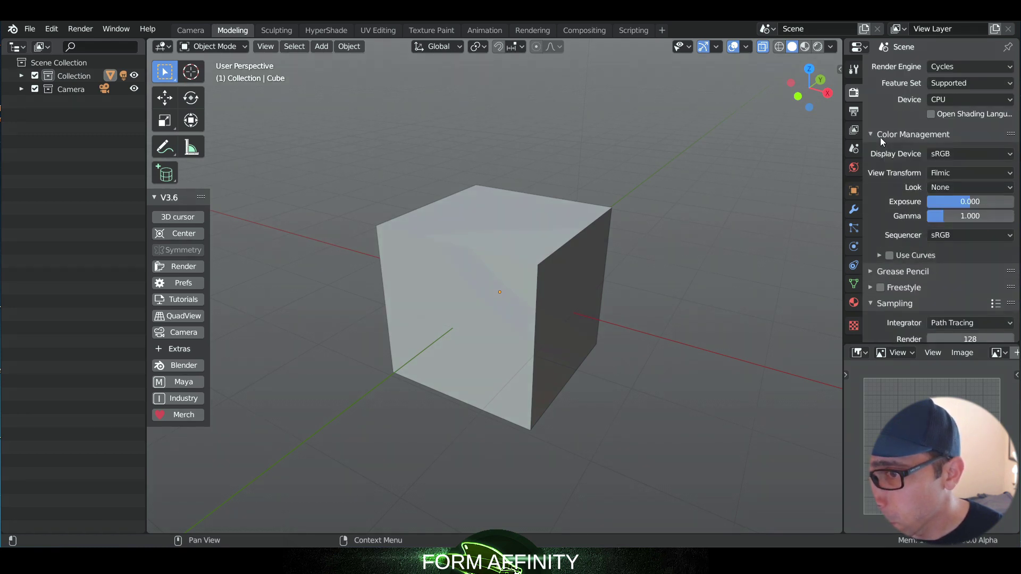
pyautogui.click(879, 137)
pyautogui.scroll(-3, 875, 251)
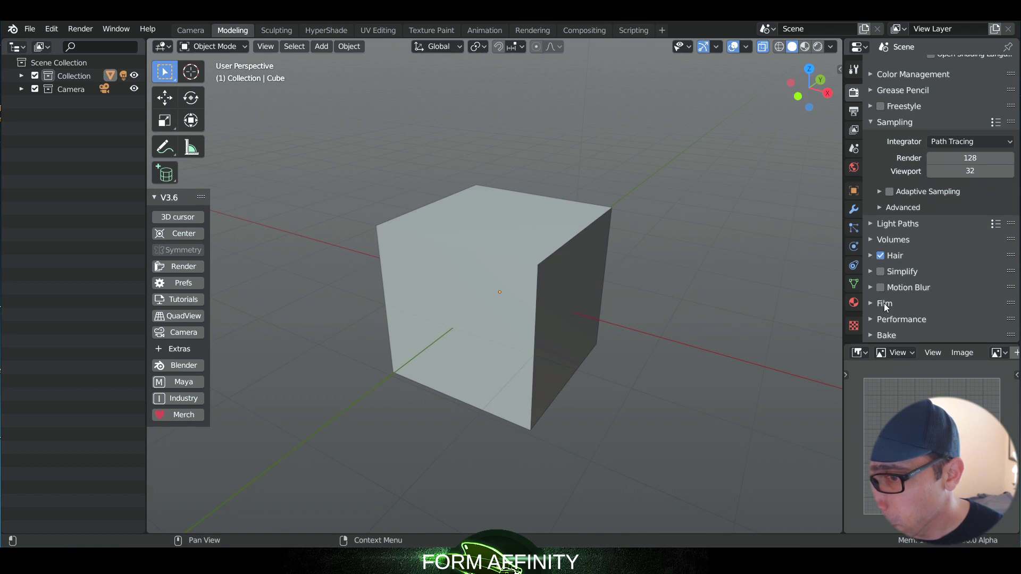
pyautogui.click(883, 303)
pyautogui.scroll(-6, 895, 294)
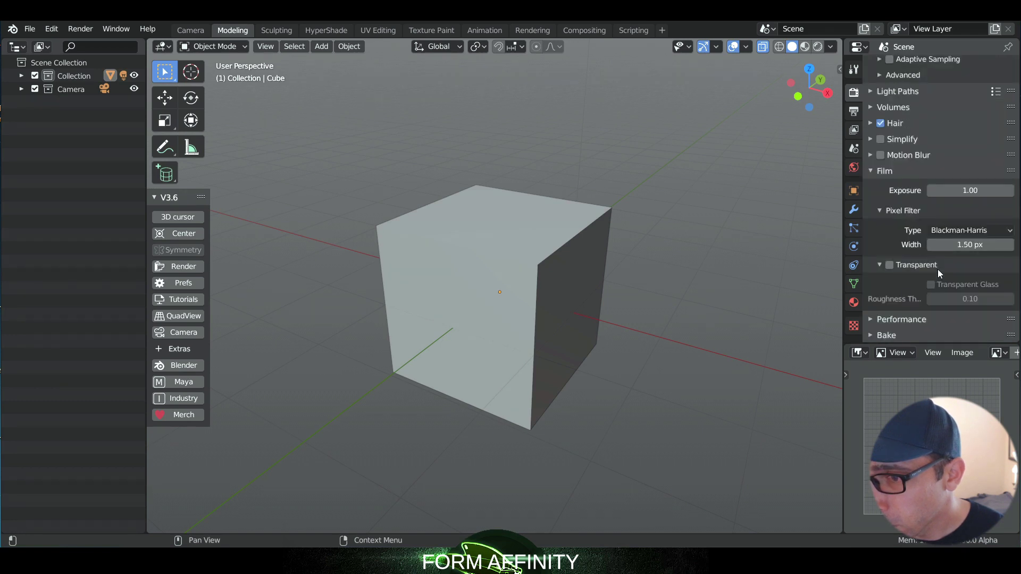
pyautogui.click(892, 171)
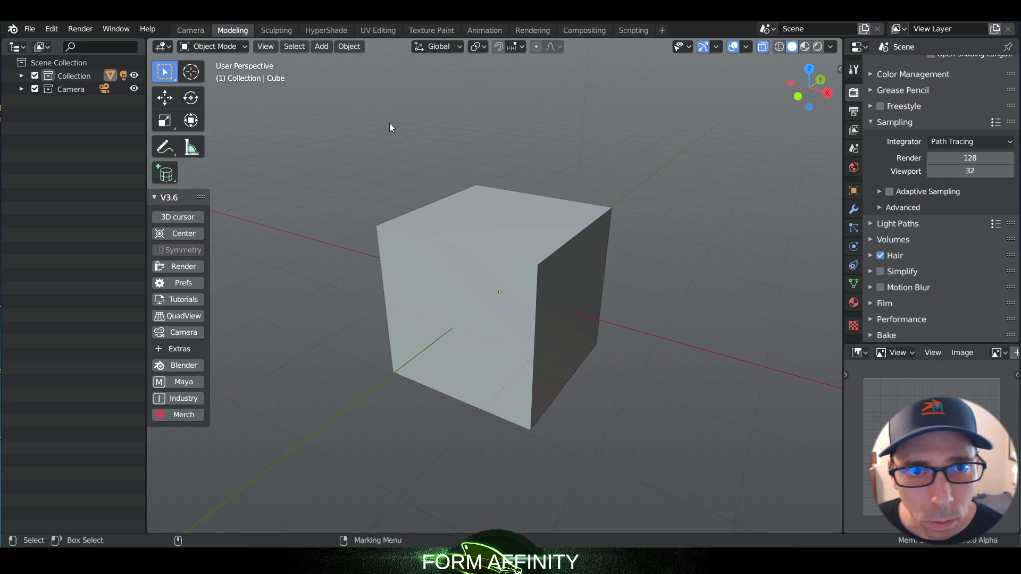
pyautogui.click(324, 50)
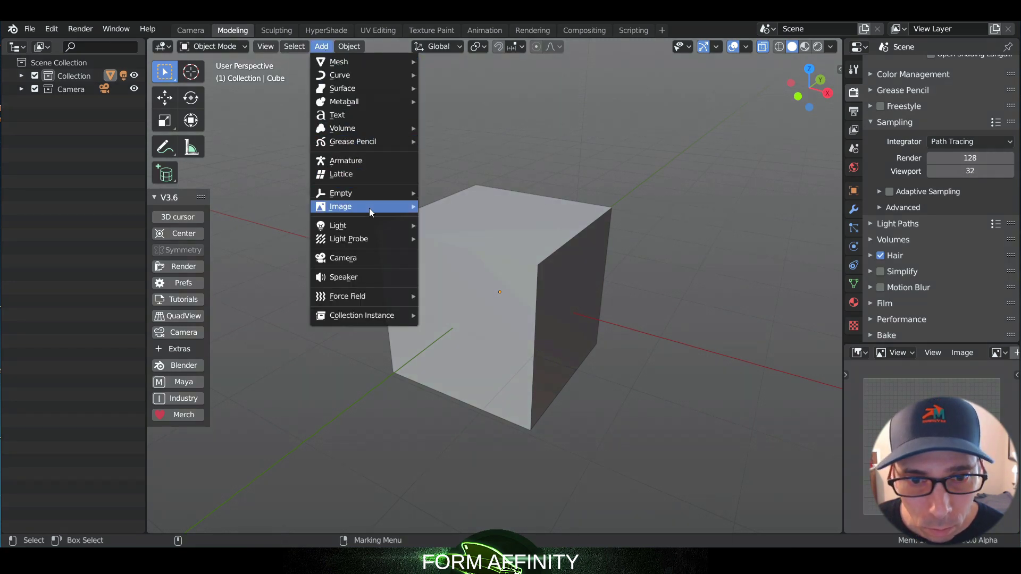
# Step: Dismiss the Add menu, collapse the Sampling panel, and select the cube
pyautogui.moveTo(380, 234)
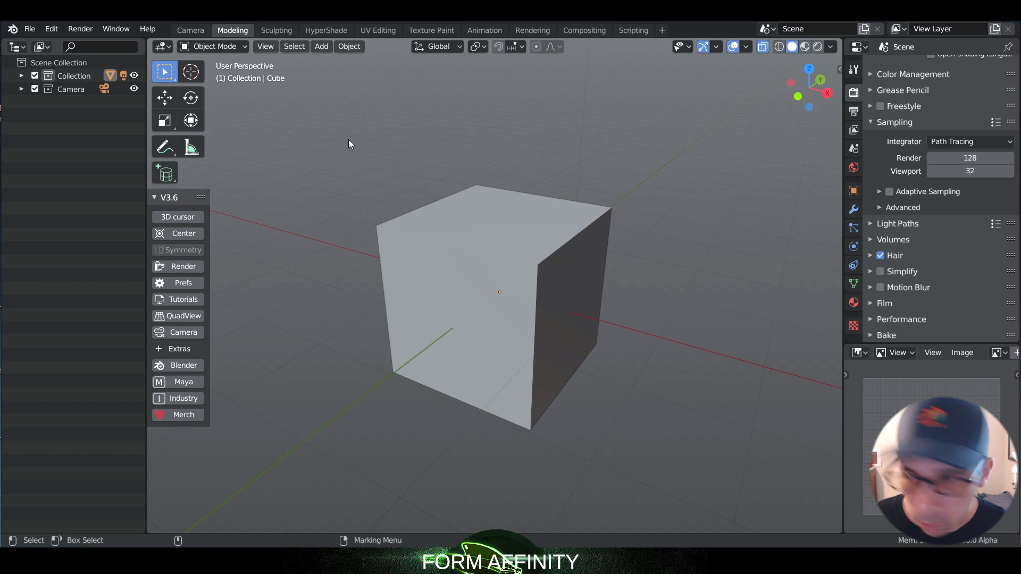
pyautogui.click(872, 121)
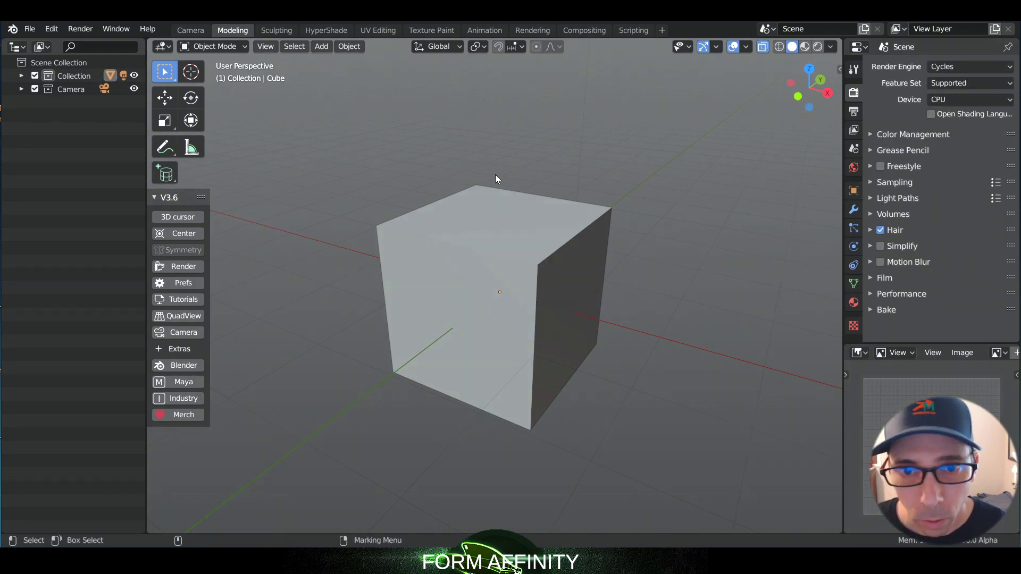
pyautogui.click(485, 198)
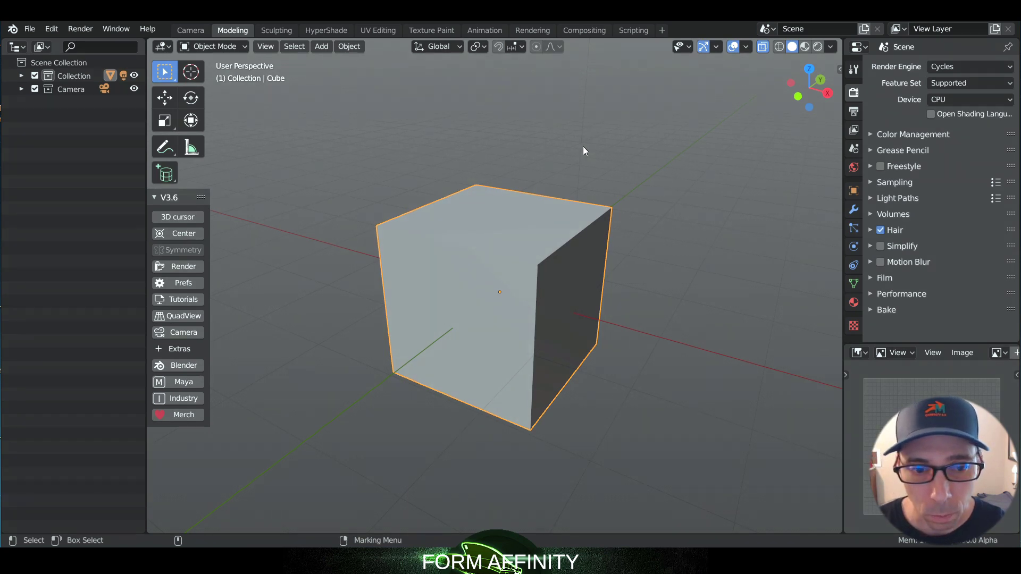
# Step: Enter Edit Mode, switch to edge selection, and select the cube's top back edge
pyautogui.rightClick(452, 296)
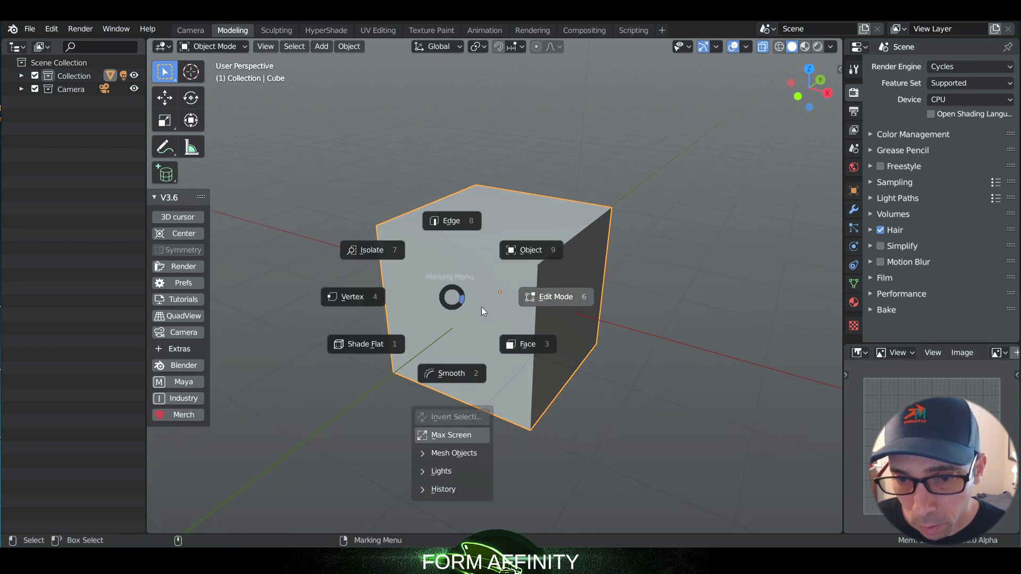
pyautogui.click(503, 331)
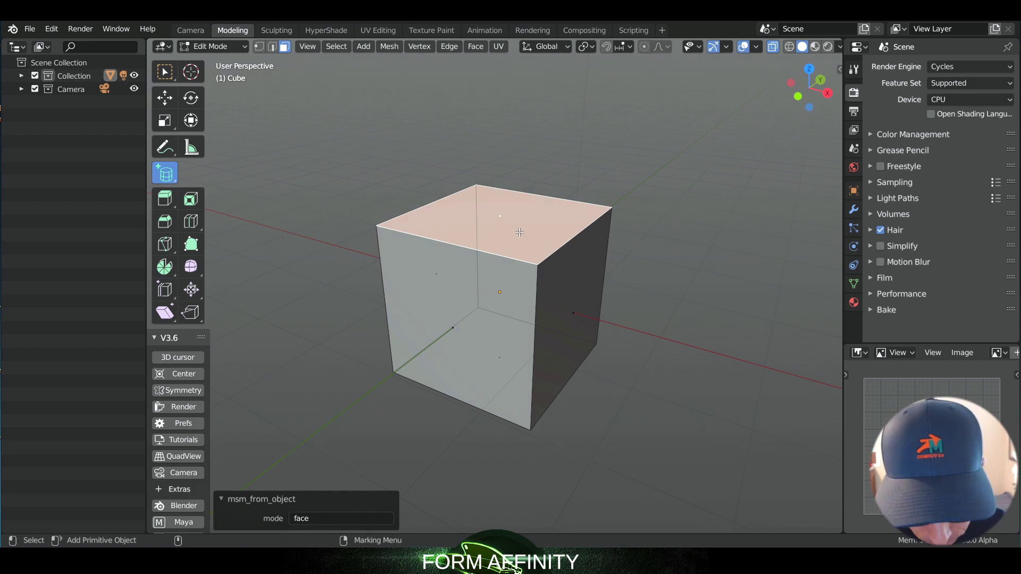
pyautogui.keyDown('shift'); pyautogui.click(520, 227); pyautogui.keyUp('shift')
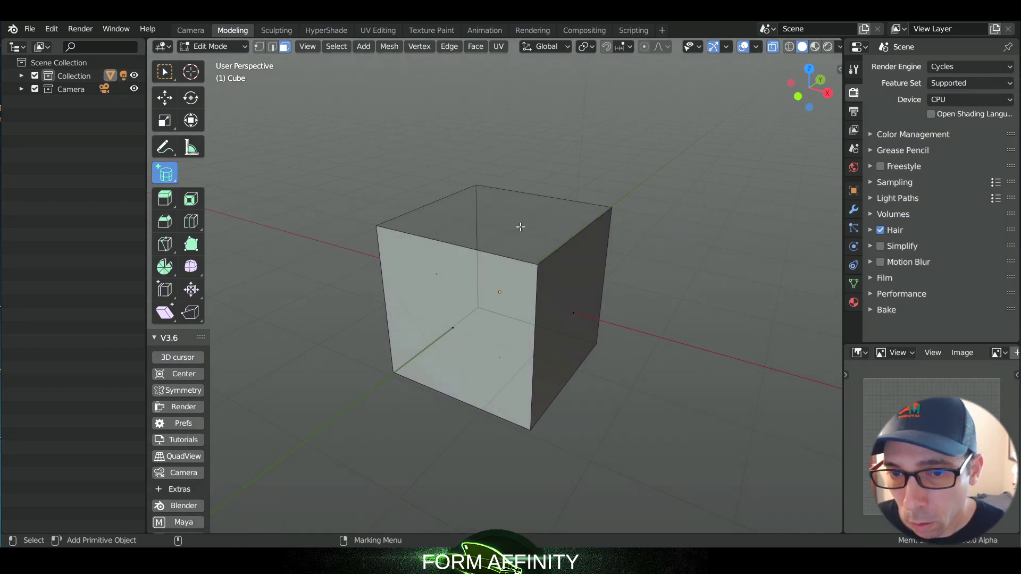
pyautogui.rightClick(520, 226)
pyautogui.click(526, 153)
pyautogui.click(545, 196)
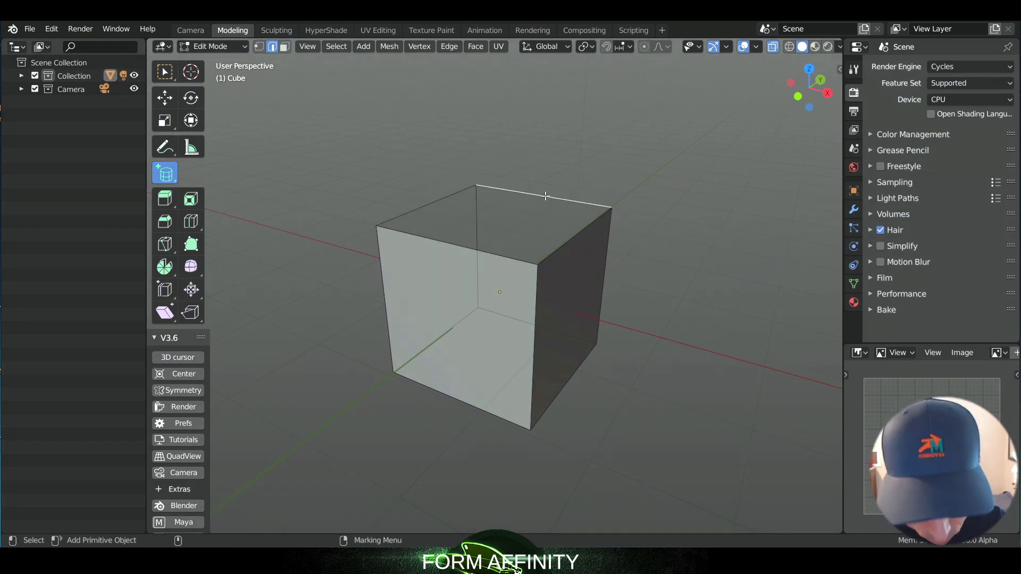
# Step: Bevel the selected top edge with Ctrl+B into a sloped face
pyautogui.moveTo(627, 155); pyautogui.dragTo(649, 155, button='middle')
pyautogui.moveTo(477, 141); pyautogui.dragTo(431, 141, button='middle')
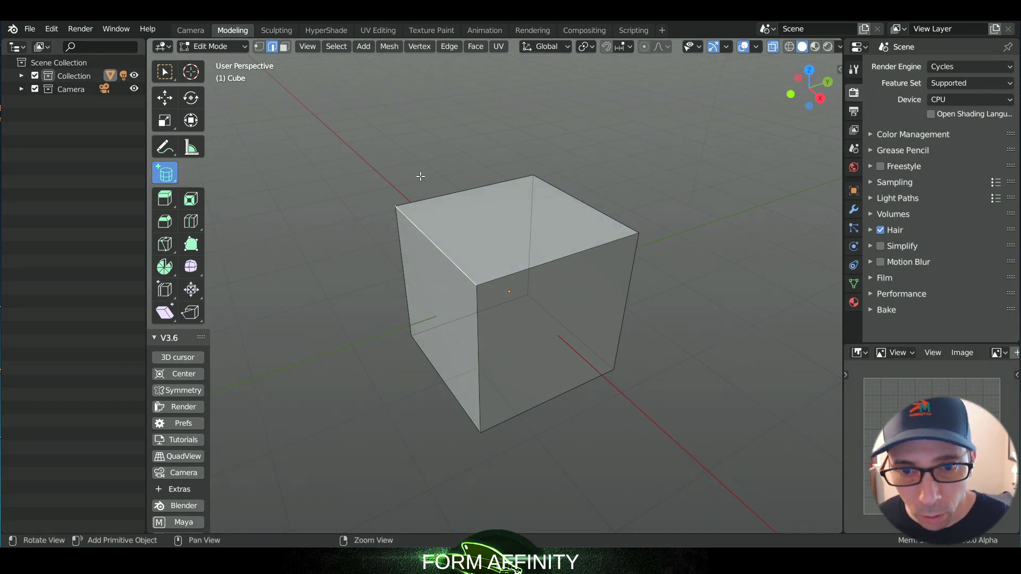
pyautogui.moveTo(420, 176)
pyautogui.mouseDown(button='middle')
pyautogui.moveTo(424, 132)
pyautogui.moveTo(404, 152)
pyautogui.moveTo(410, 162)
pyautogui.mouseUp(button='middle')
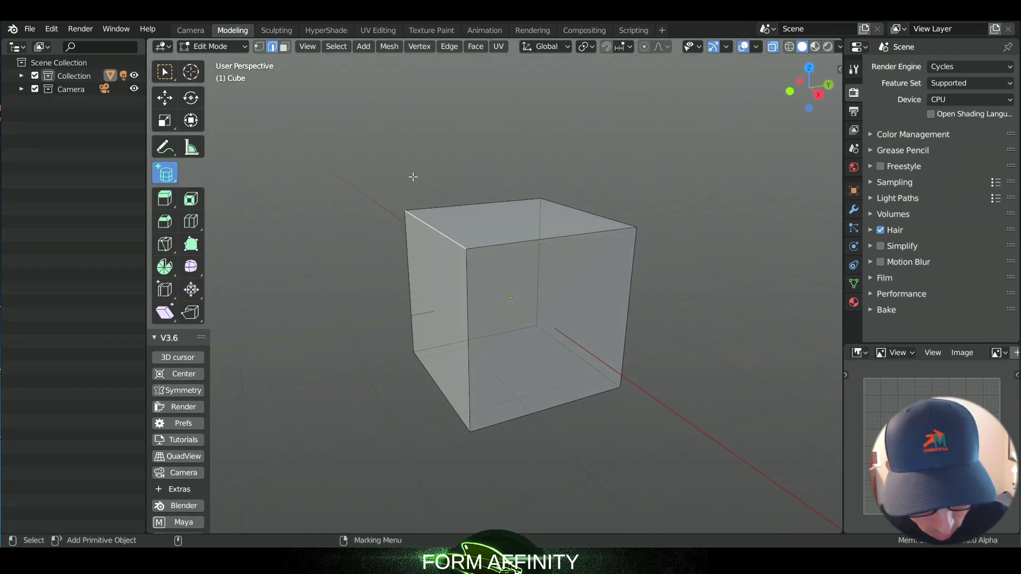
pyautogui.hotkey('ctrl', 'b')
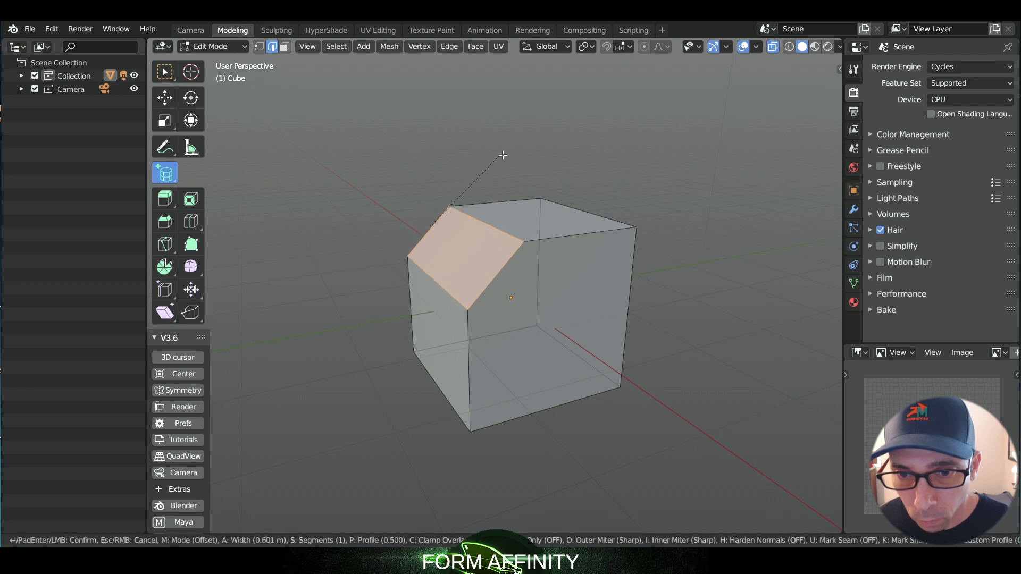
pyautogui.click(487, 158)
# Step: Draw a trial cylinder beside the cube, undo it, and return to box selection
pyautogui.moveTo(543, 130); pyautogui.dragTo(477, 144, button='middle')
pyautogui.moveTo(424, 133); pyautogui.dragTo(350, 166)
pyautogui.click(350, 213)
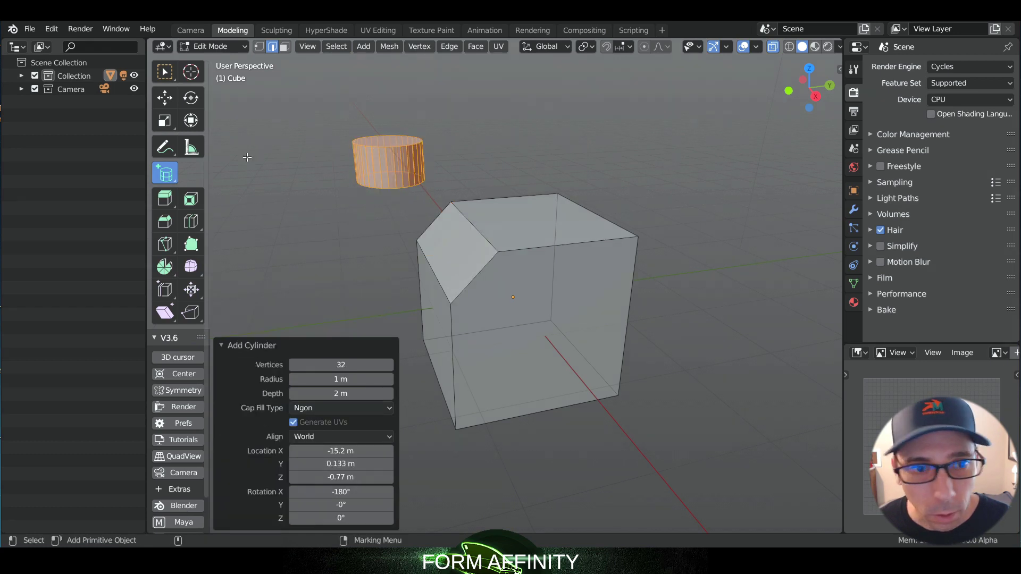
pyautogui.hotkey('ctrl', 'z')
pyautogui.click(170, 79)
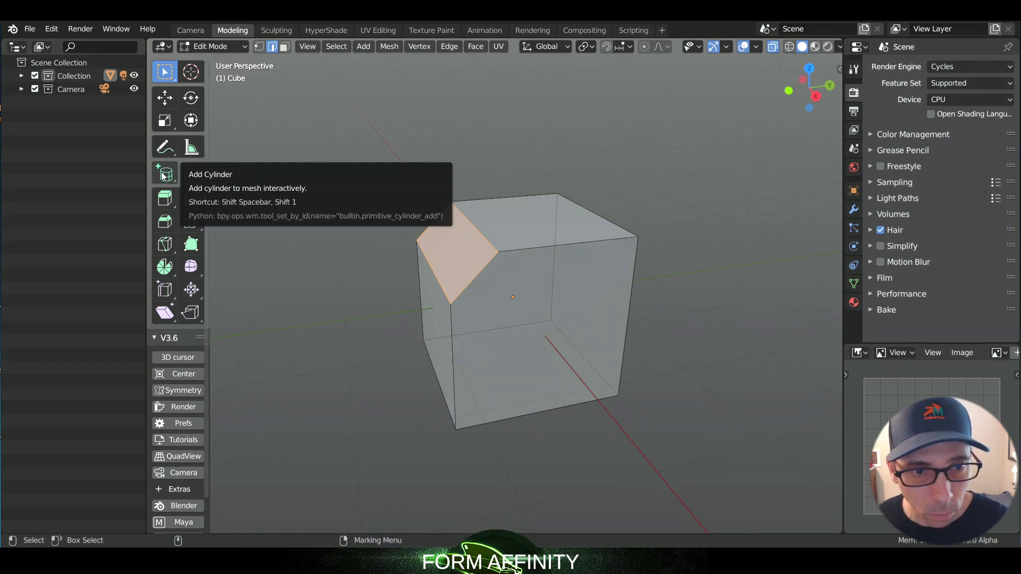
# Step: Change the primitive tool to Add Cube, reselect Select Box, and orbit to a near-front view
pyautogui.moveTo(171, 171); pyautogui.dragTo(233, 181)
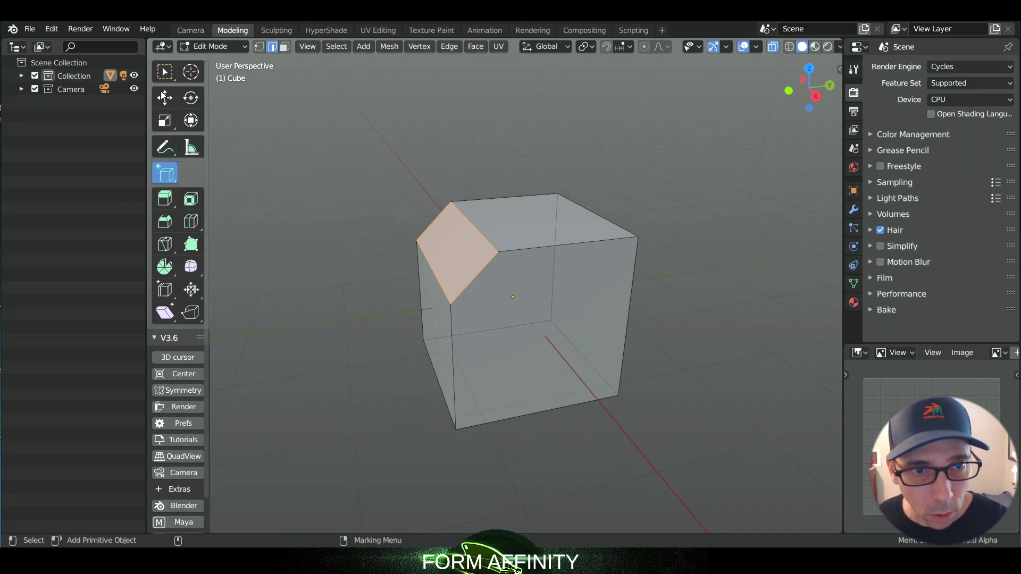
pyautogui.click(164, 74)
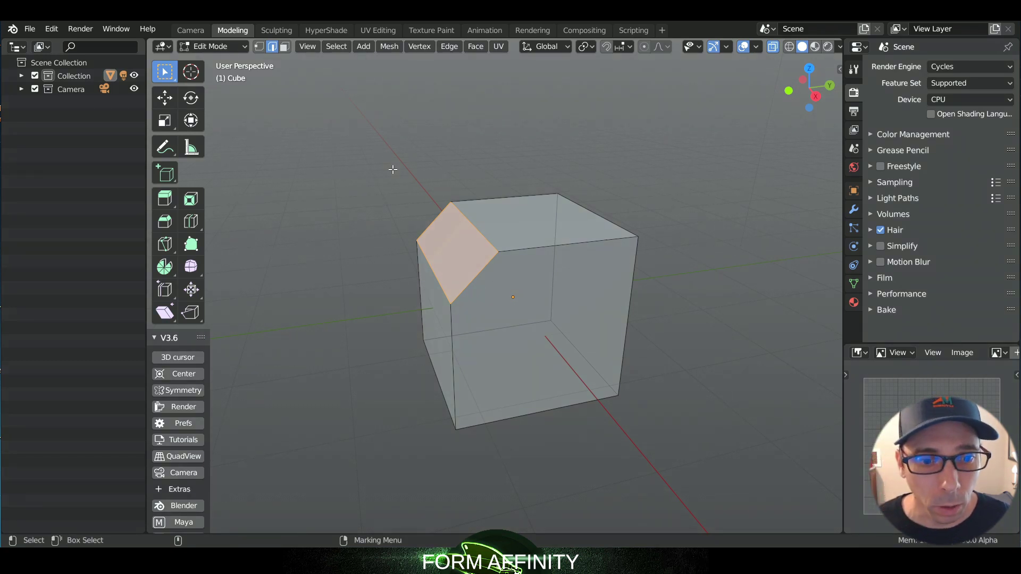
pyautogui.moveTo(541, 148); pyautogui.dragTo(401, 151, button='middle')
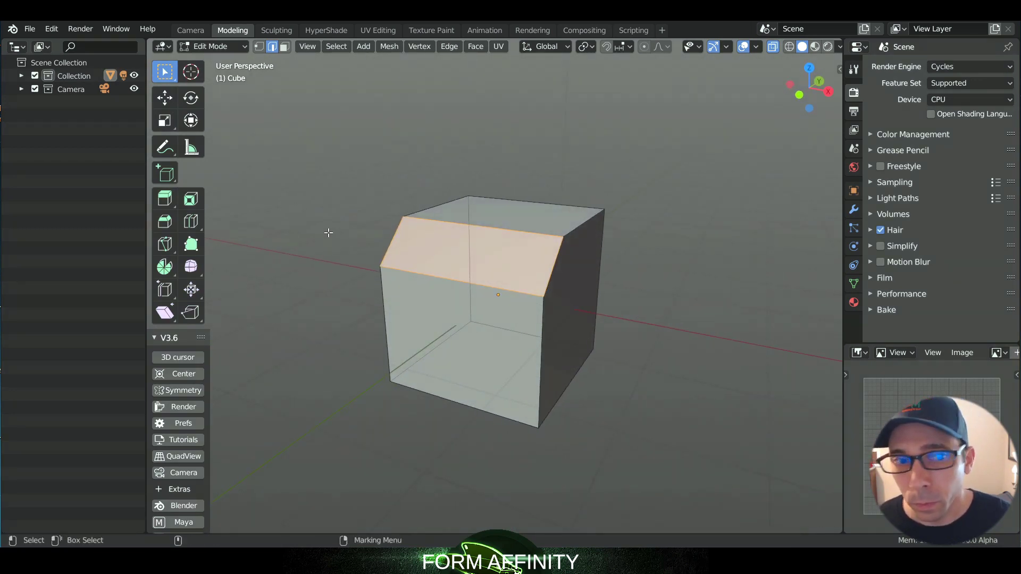